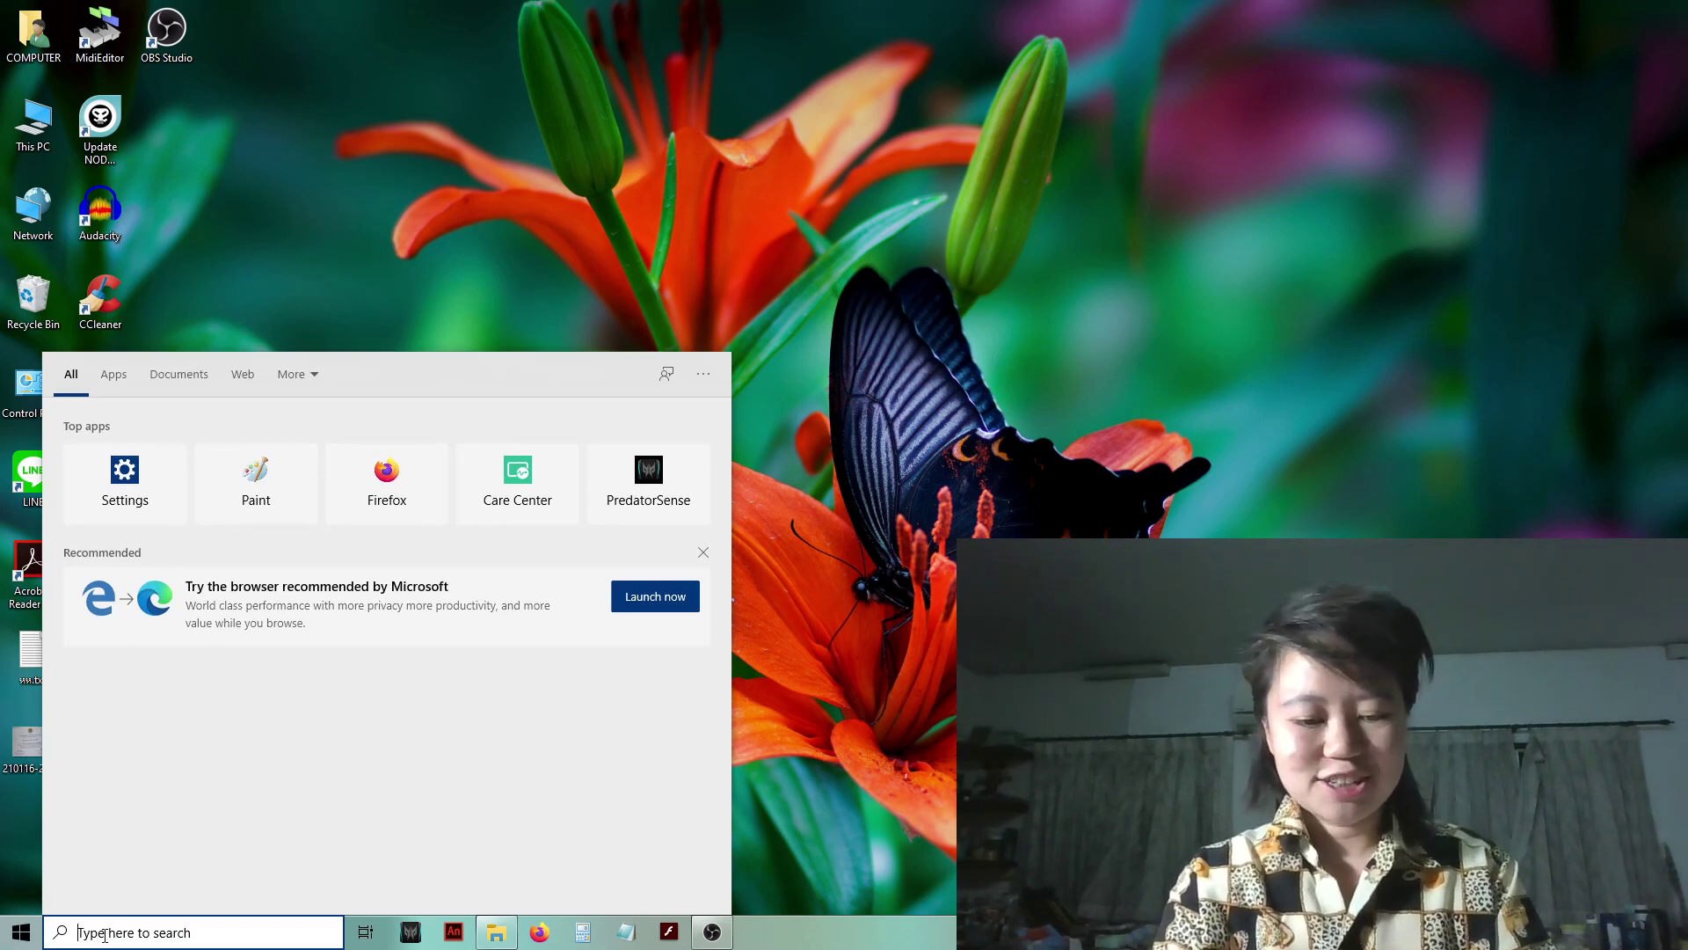
- Search 'encry' to launch the Encrypting File System wizard and move its window into place
type("en")
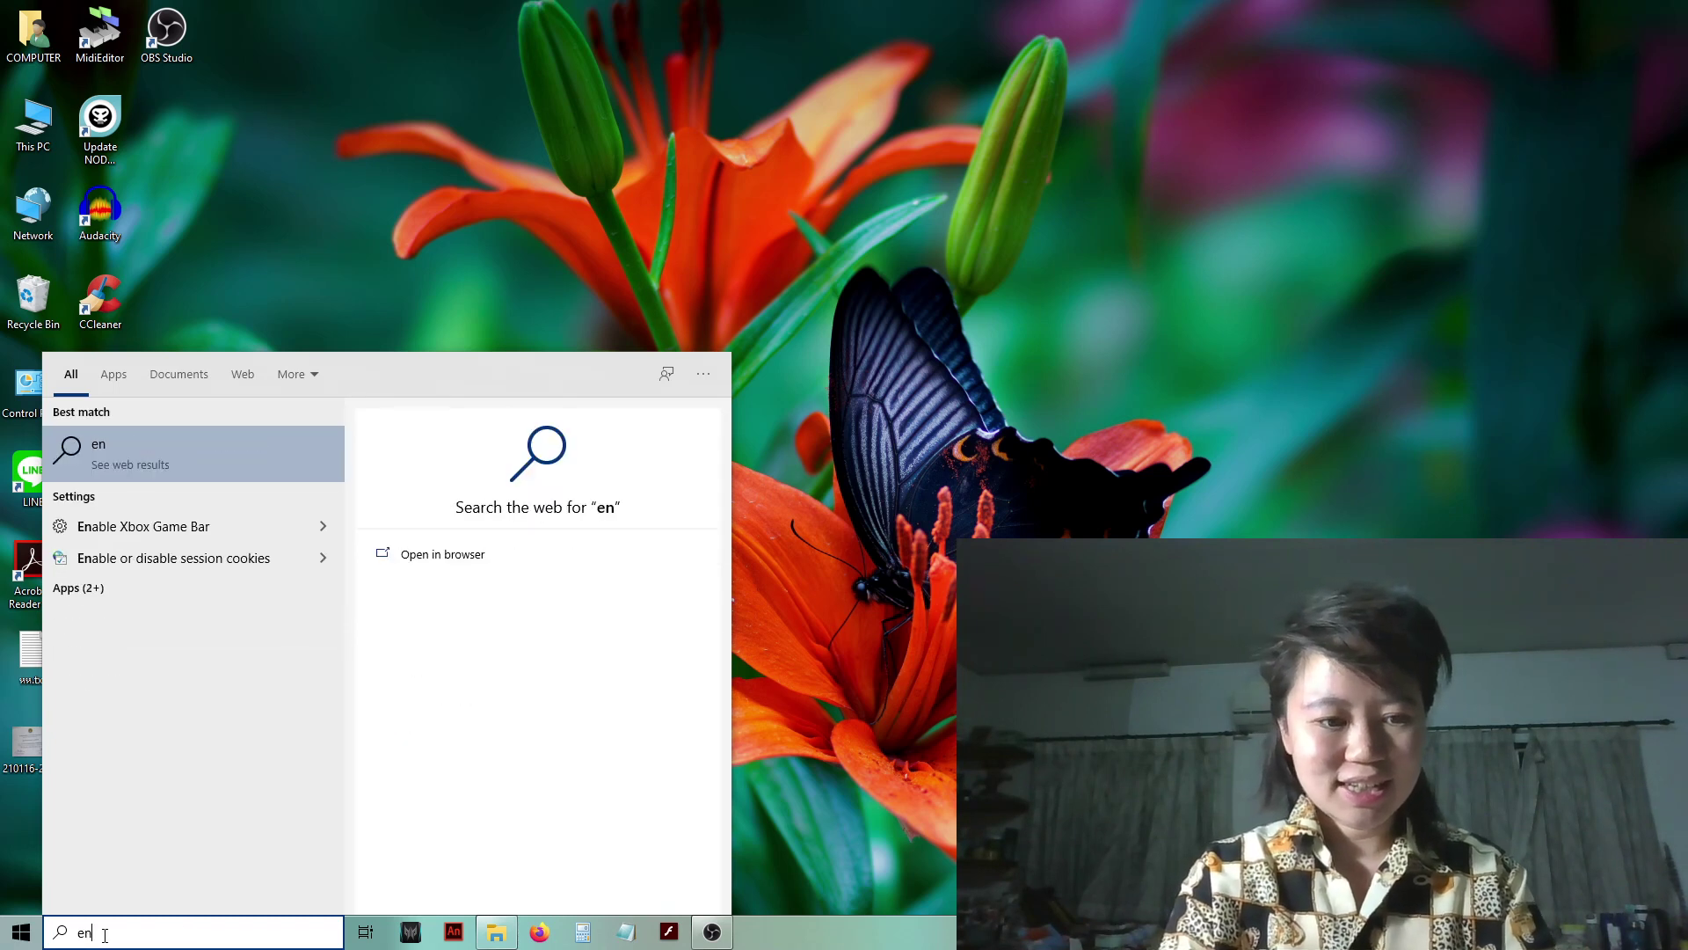
type("cry")
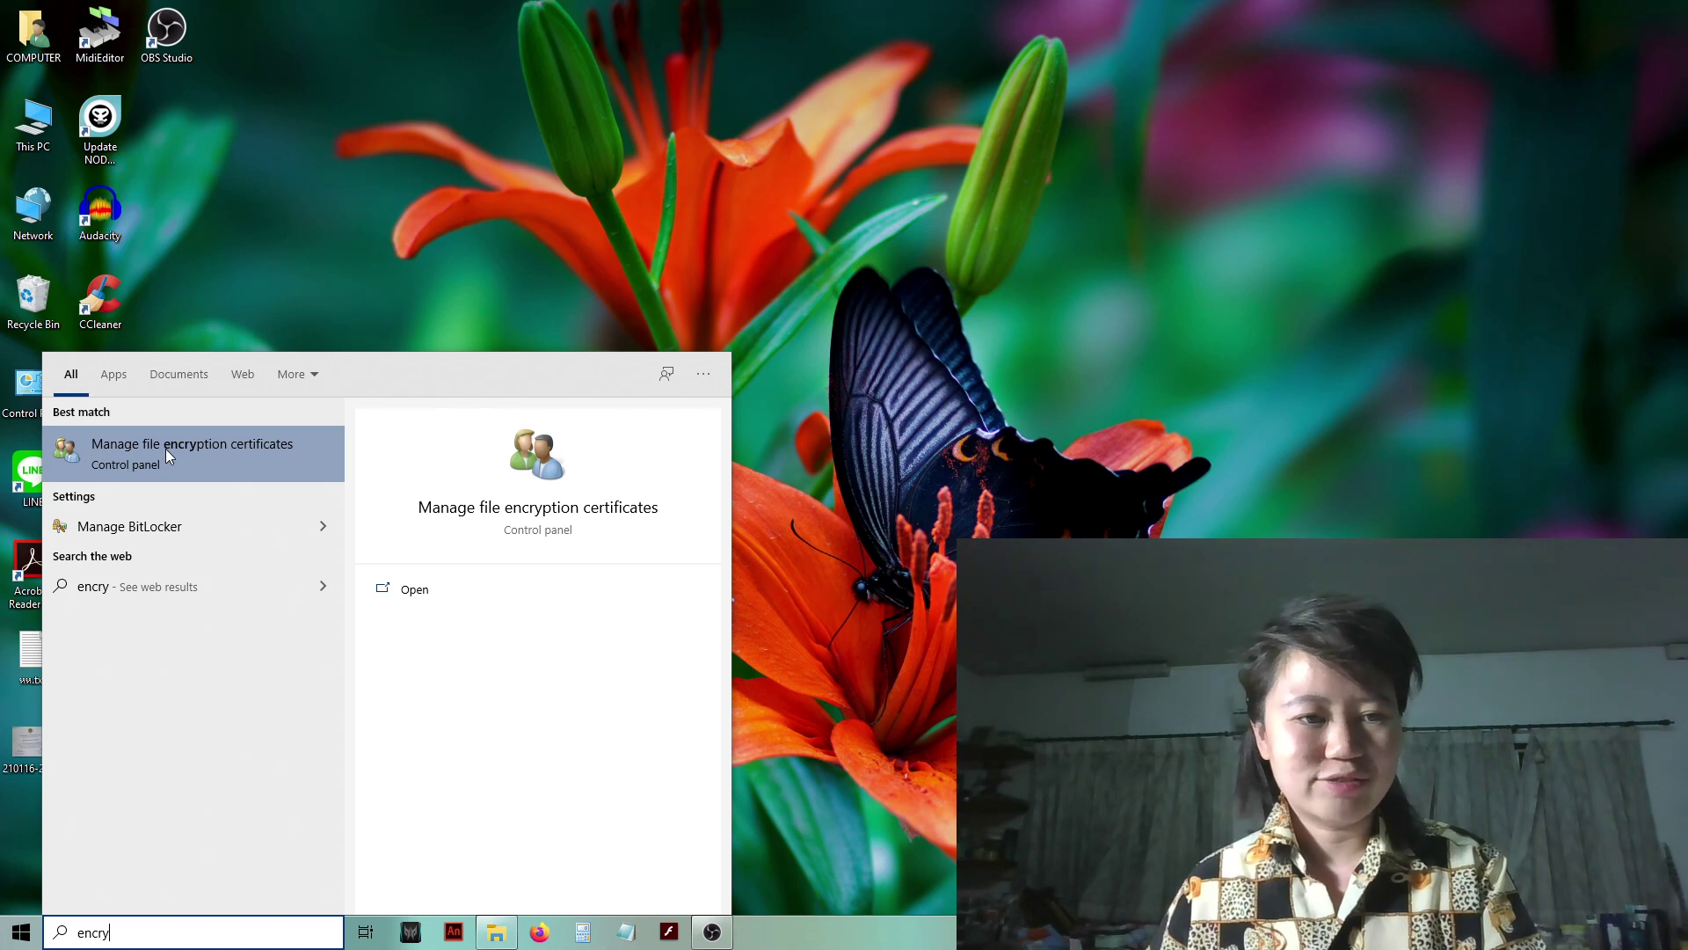
left_click(244, 455)
left_click_drag(941, 220, 658, 170)
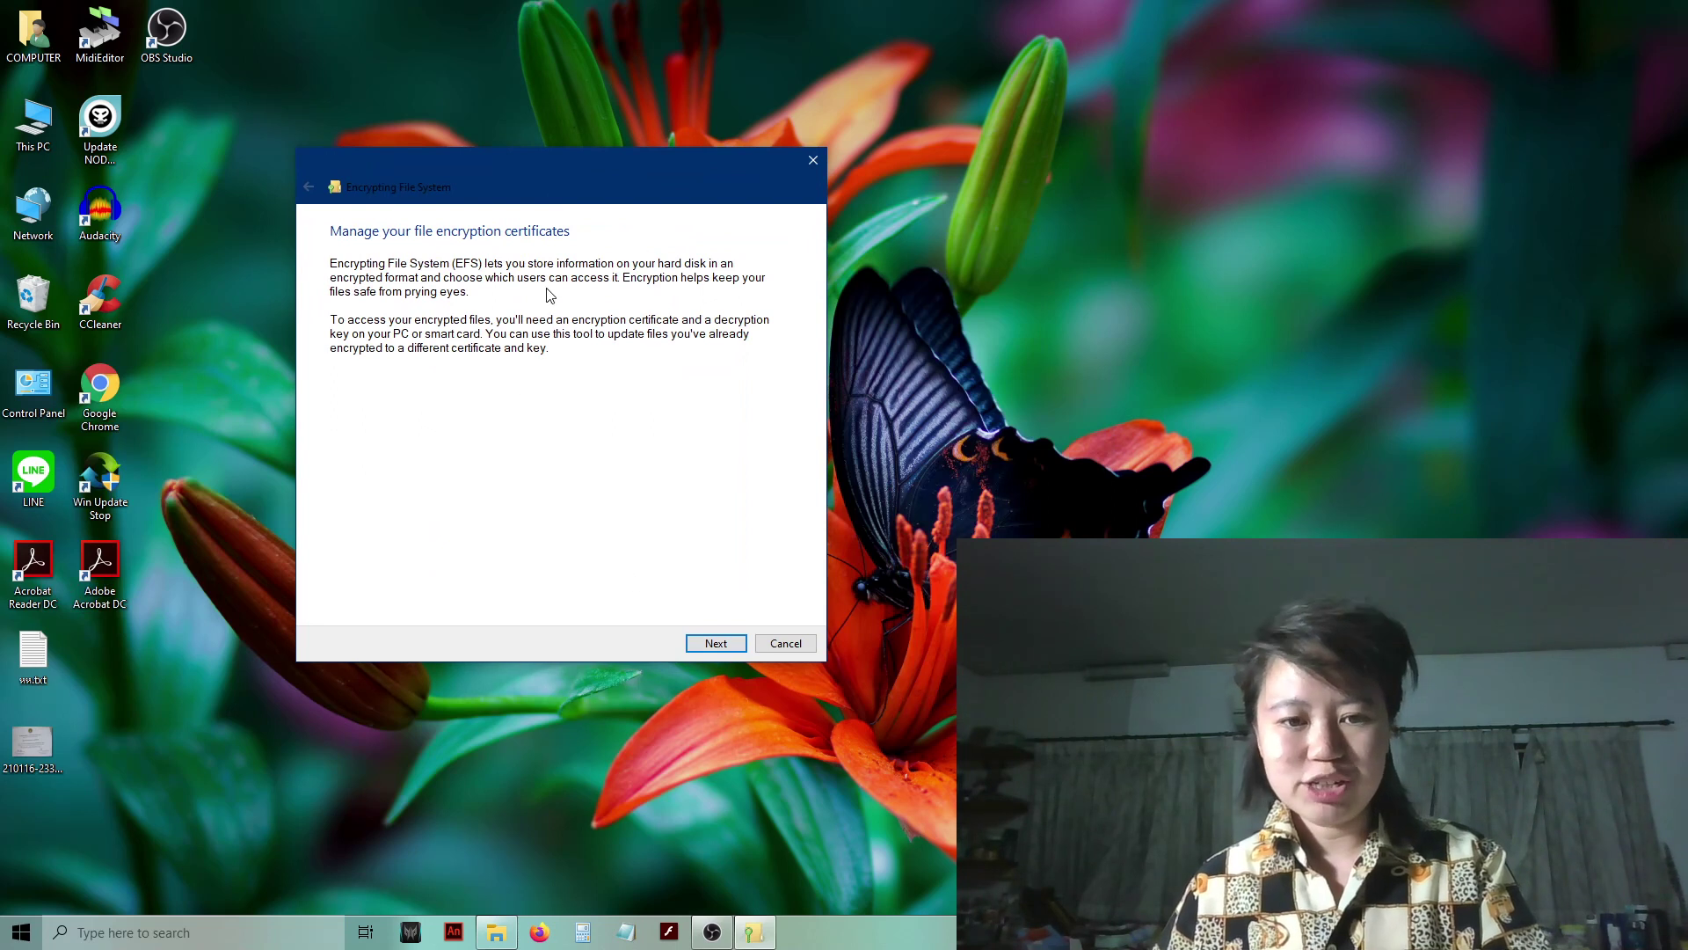
- Advance past the intro page, keeping the existing COMPUTER certificate
left_click(714, 645)
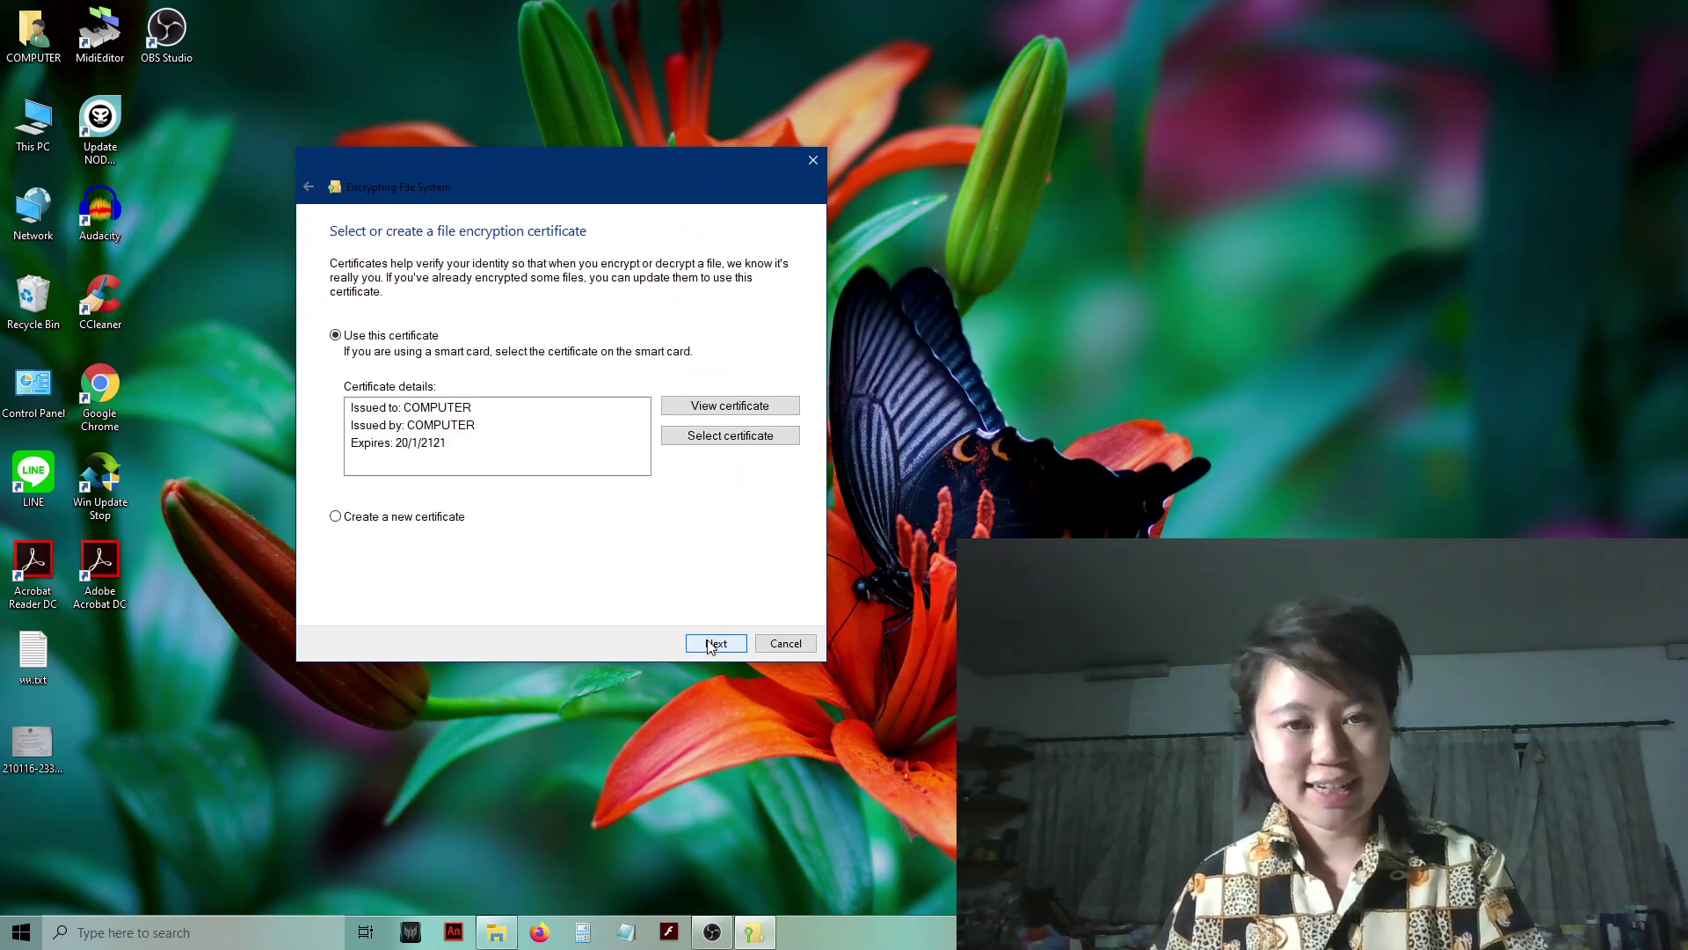
left_click(714, 644)
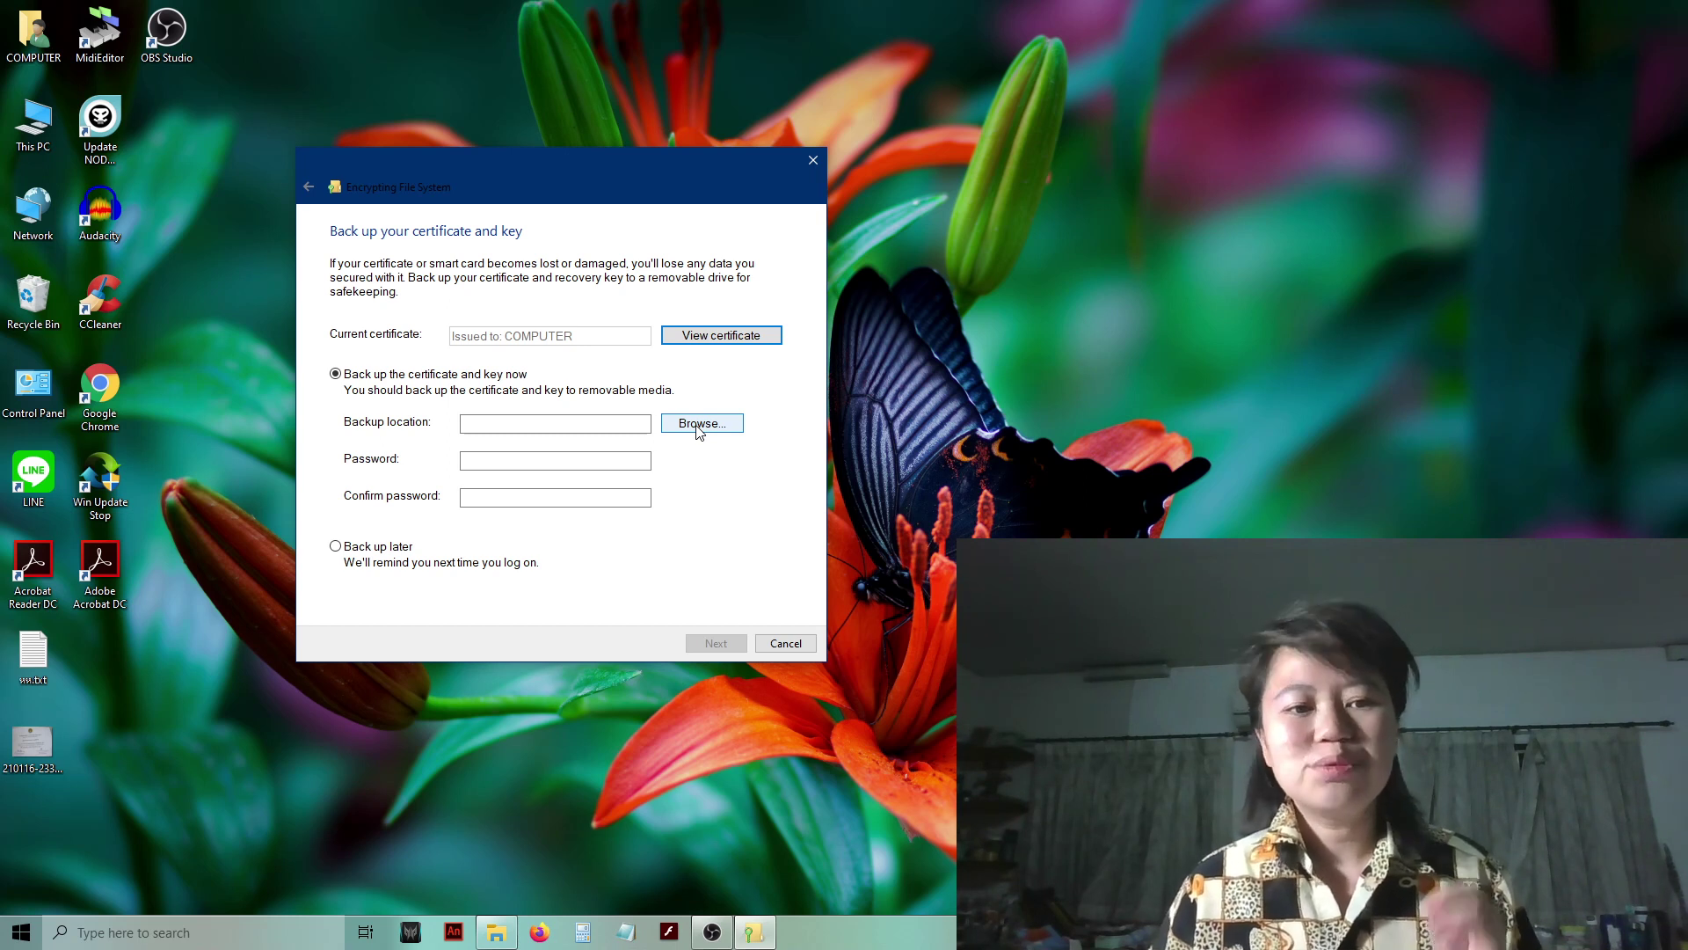
- Save the certificate backup as helloWorld in DATA (D:), type Personal Information Exchange (*.pfx)
left_click(699, 425)
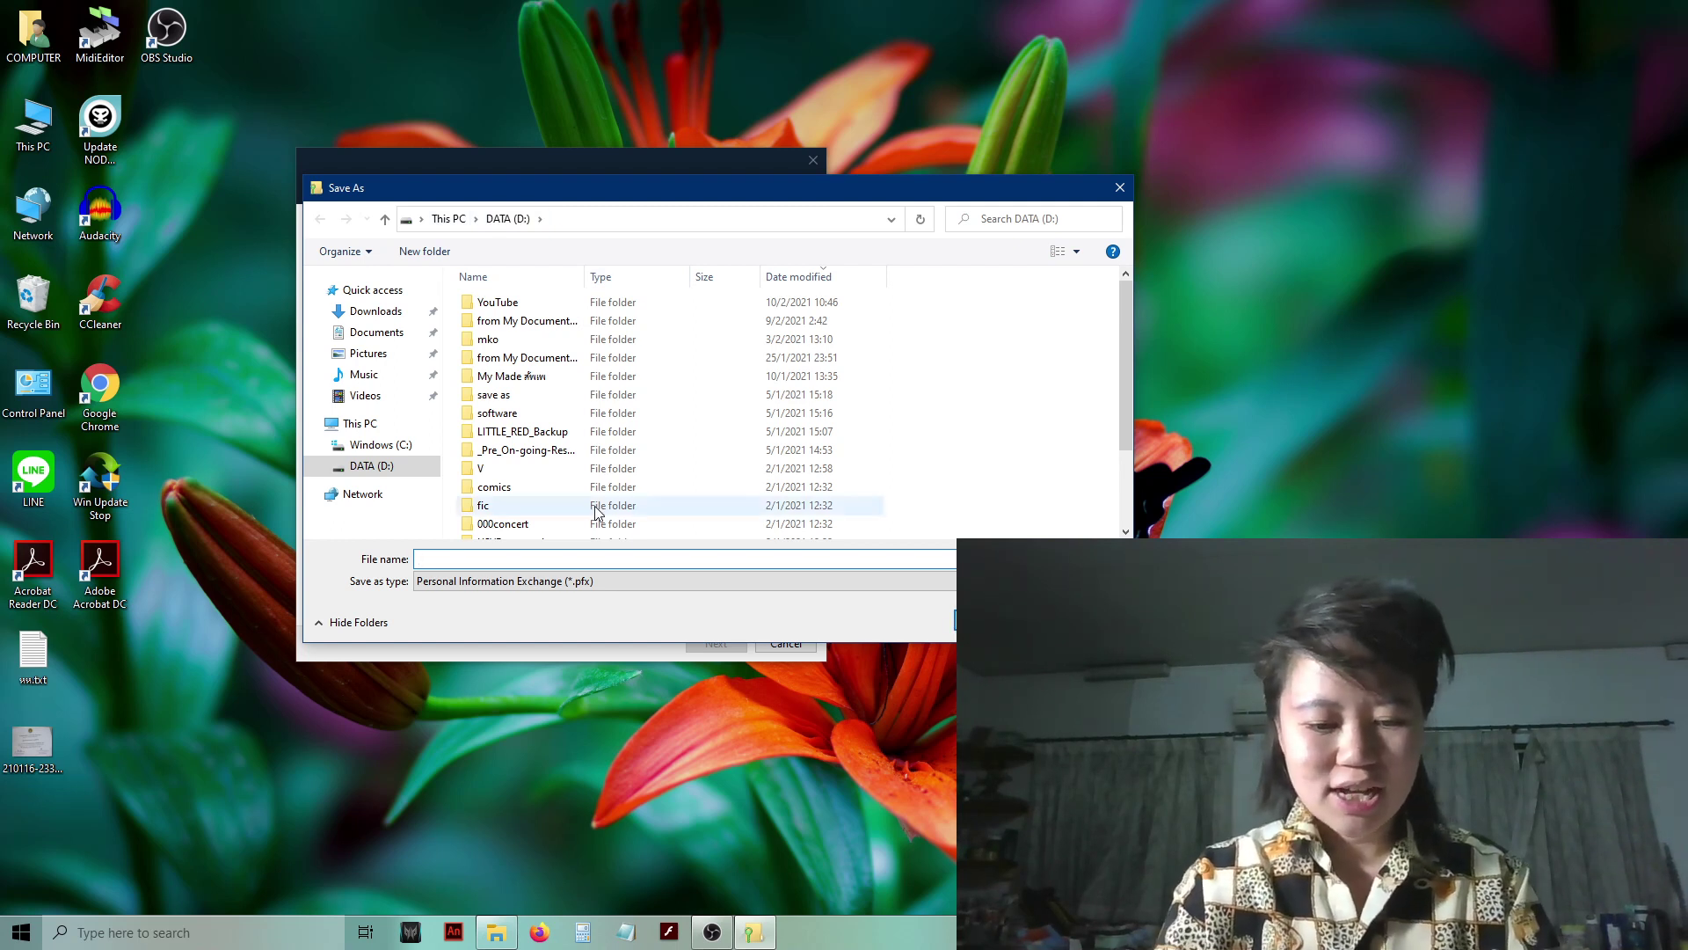
type("h")
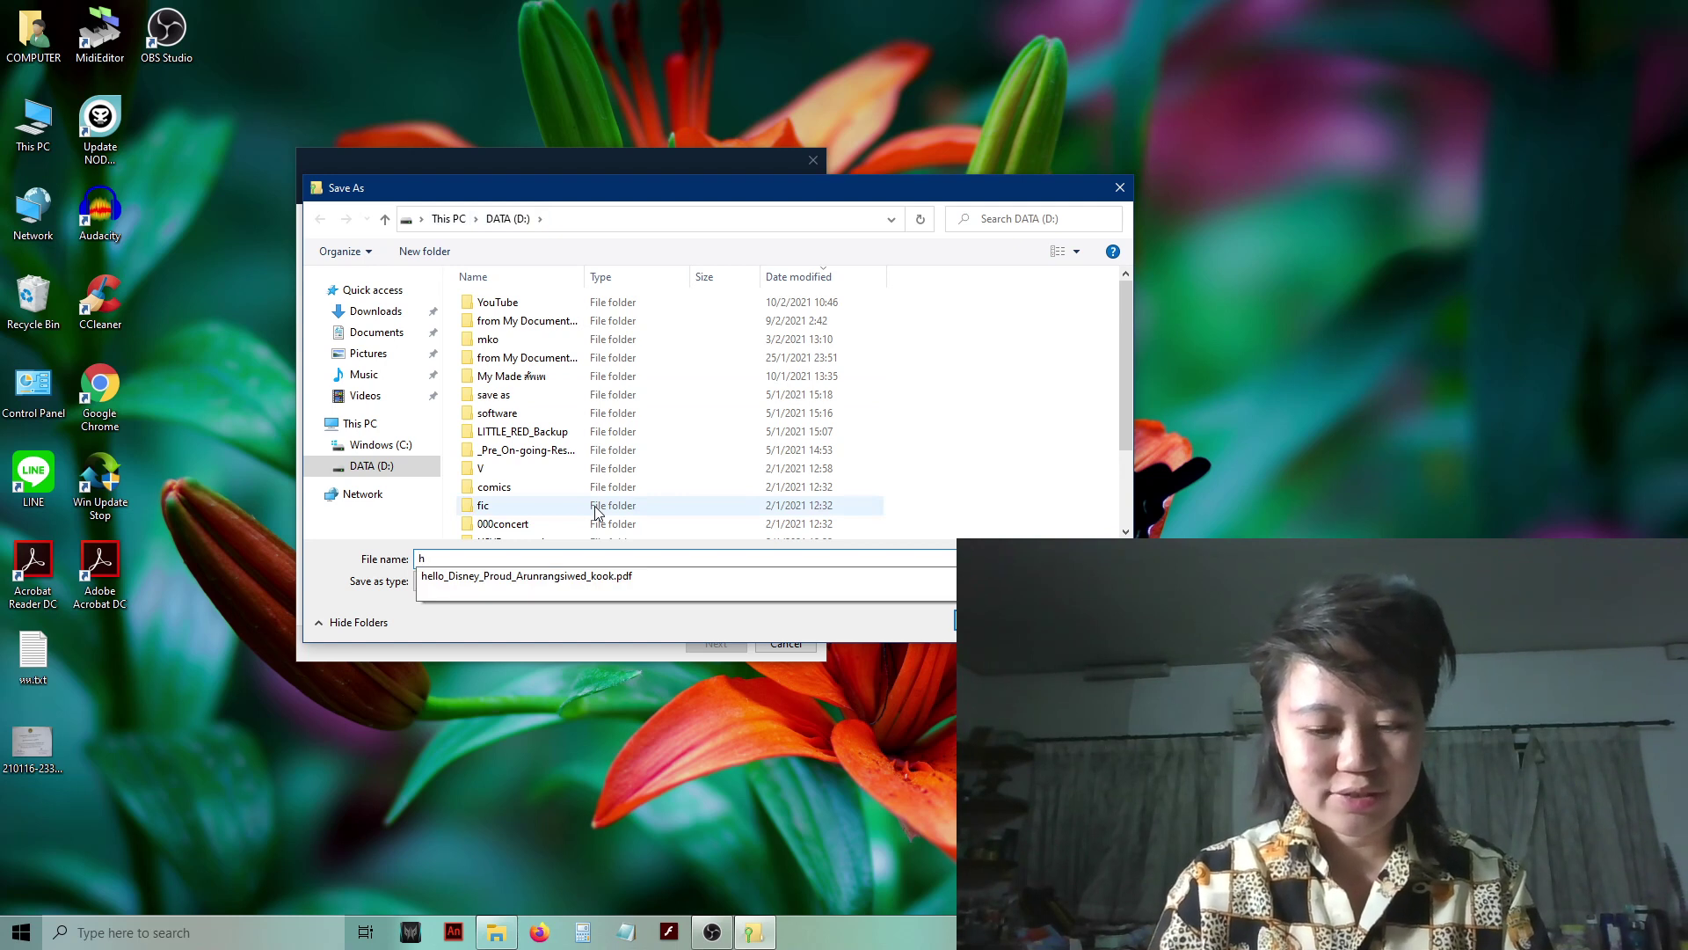
type("ello")
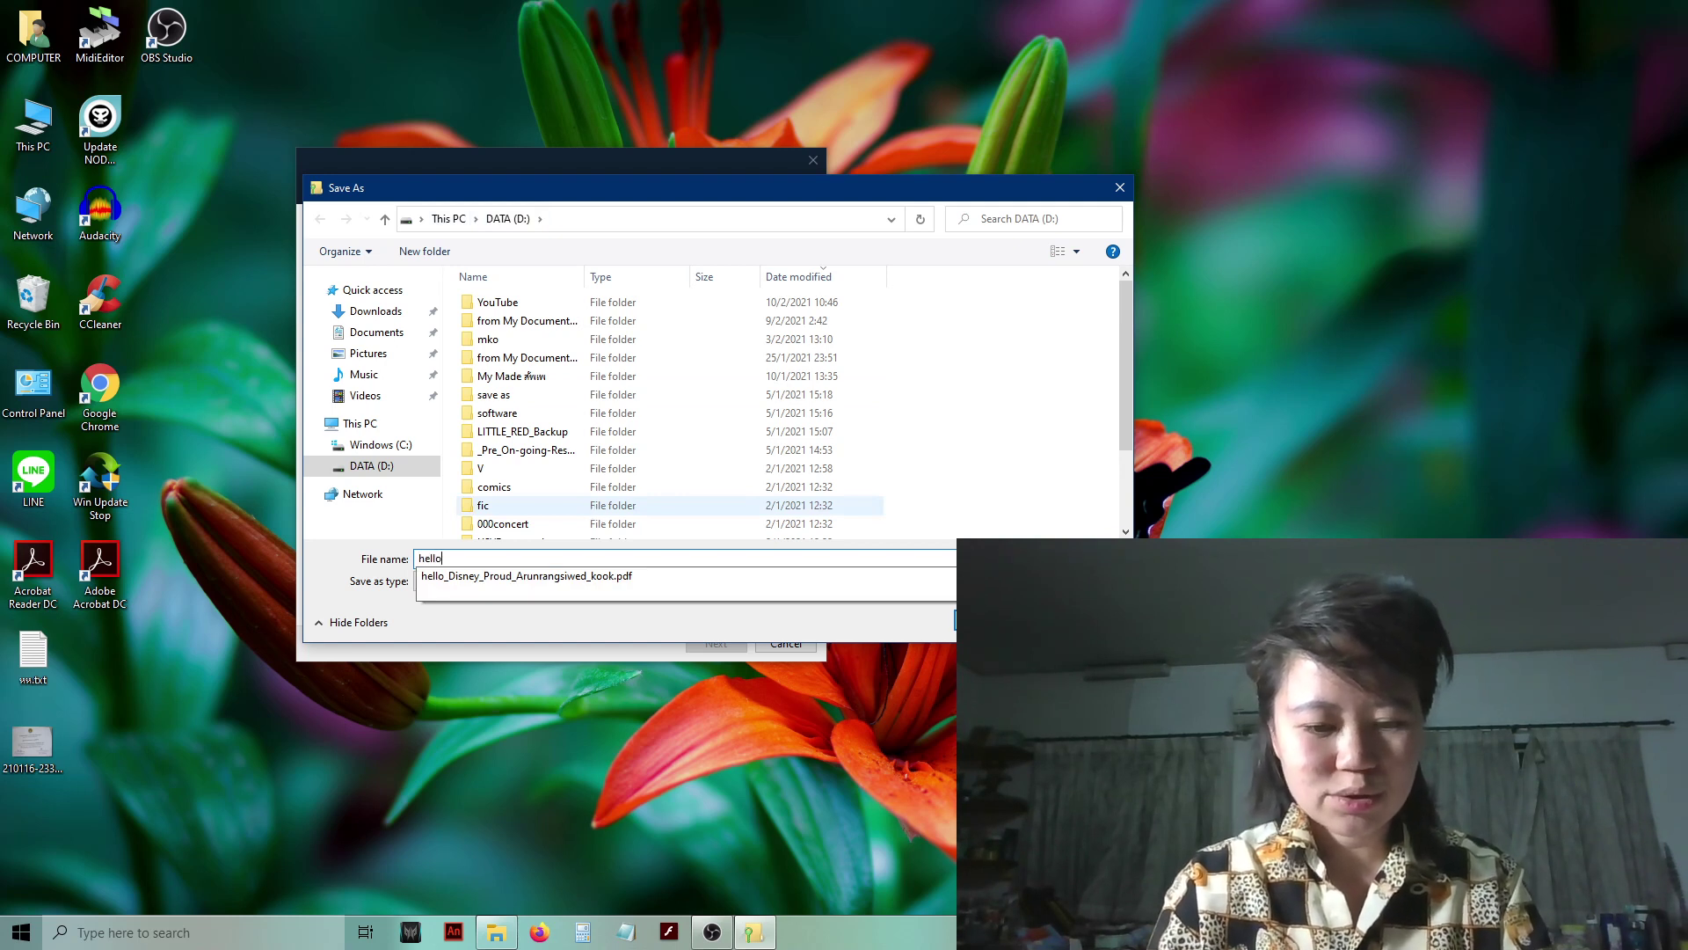
type("w")
key("BackSpace")
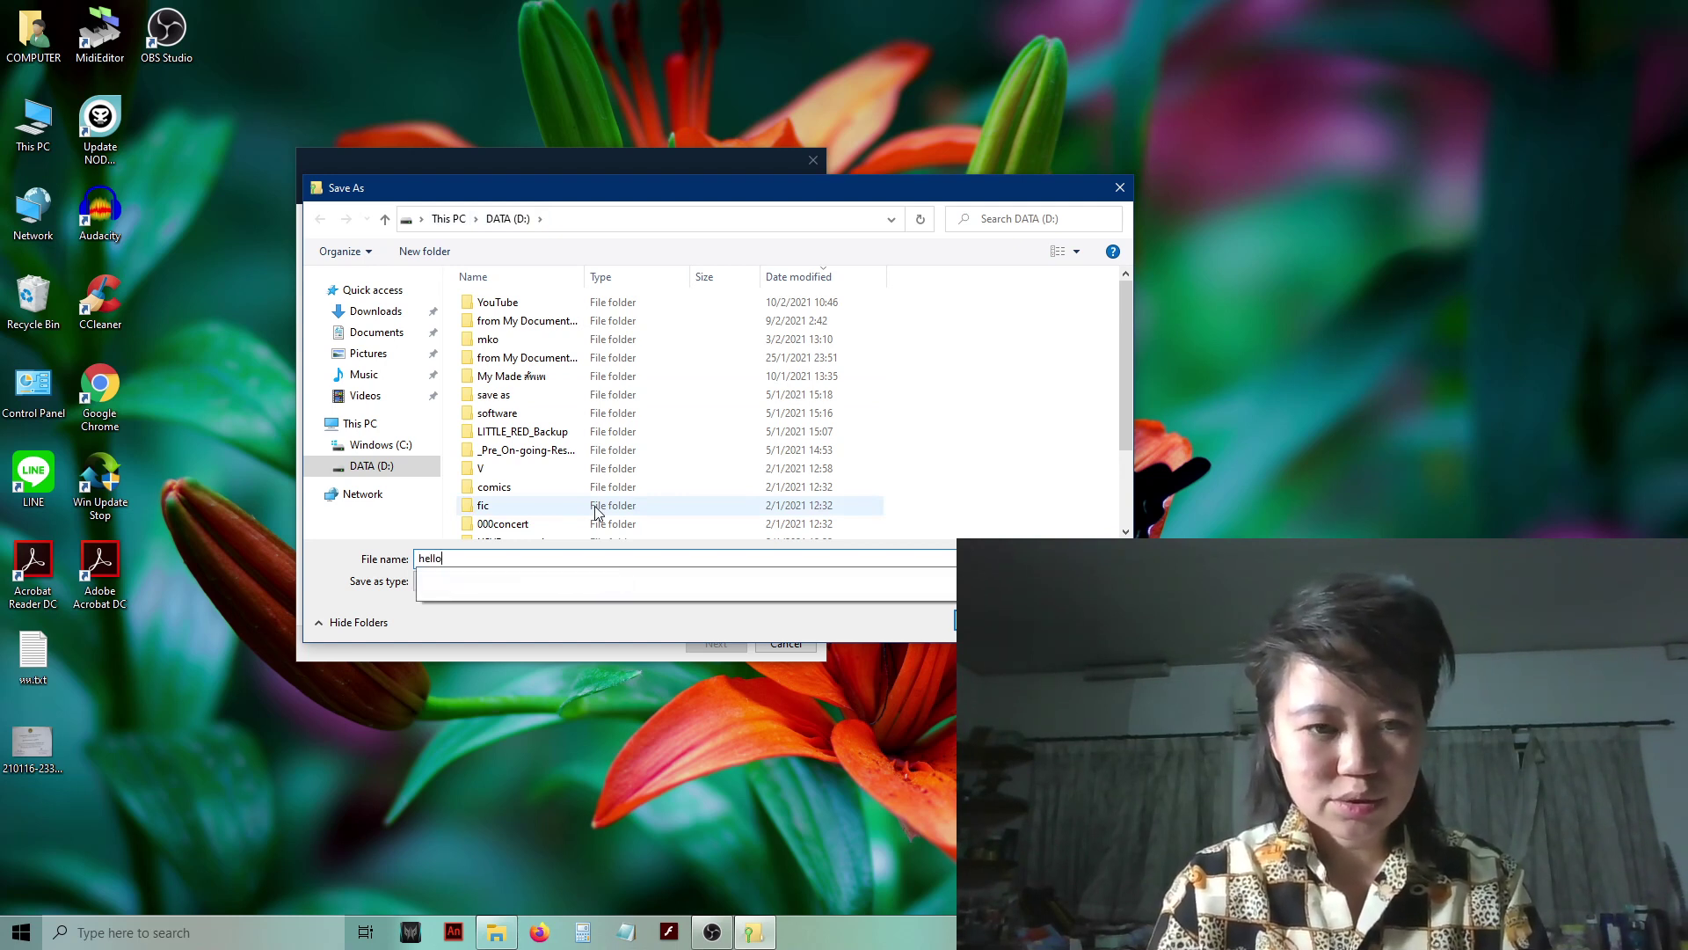
type("World")
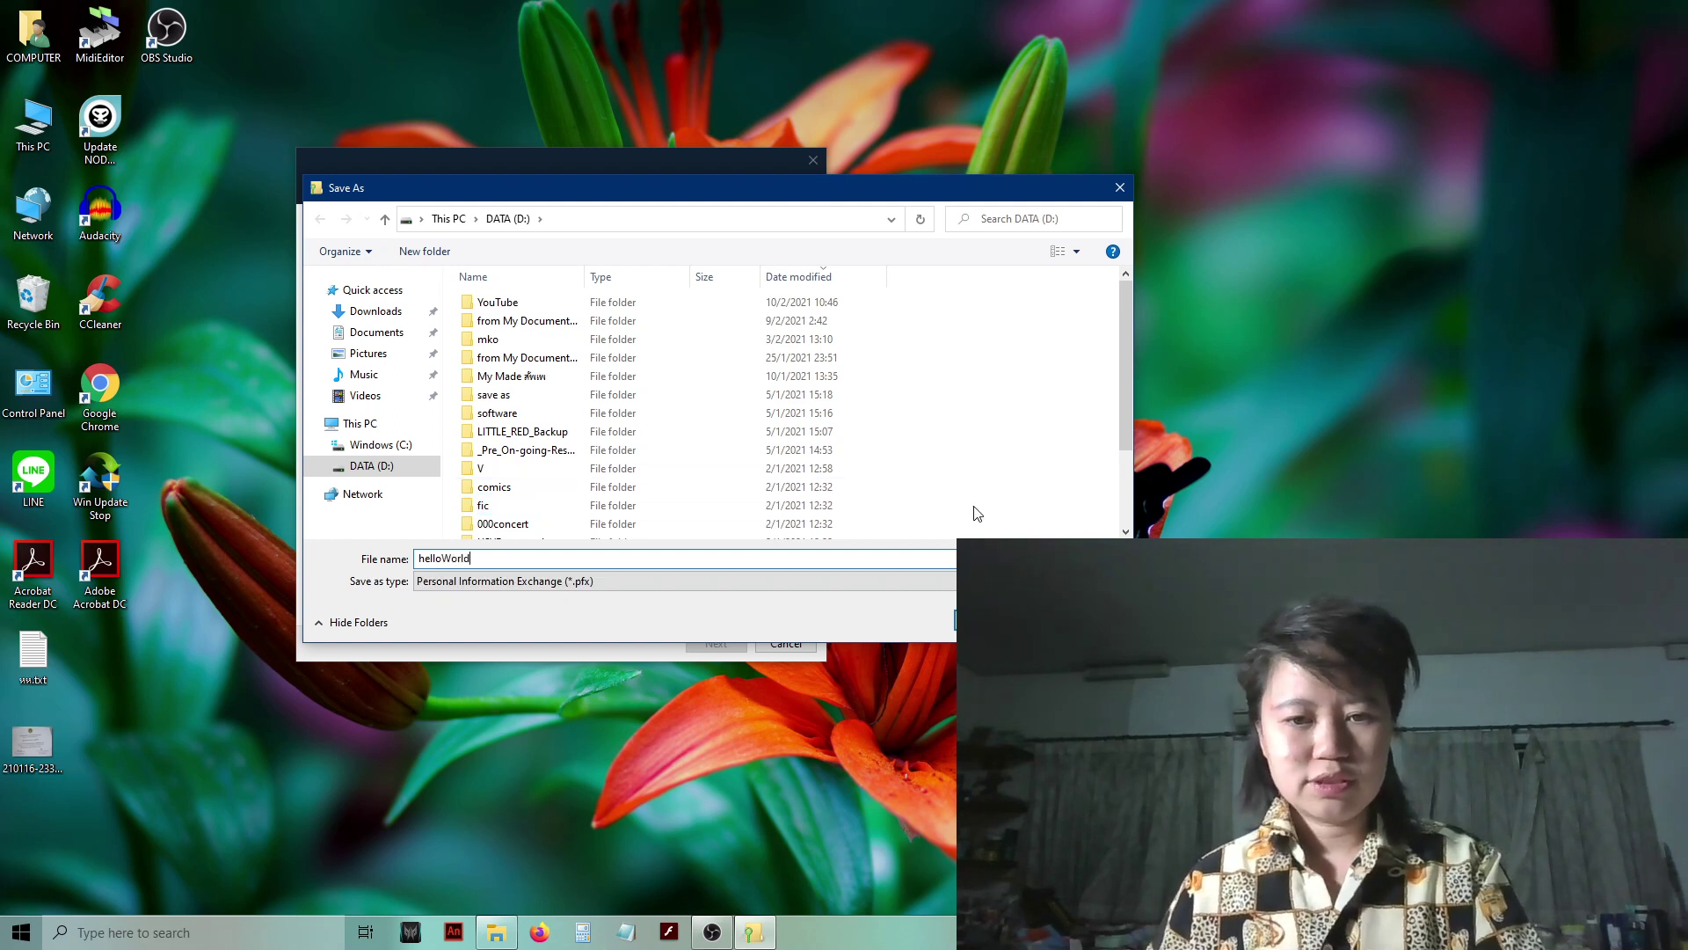
left_click(426, 590)
left_click(462, 599)
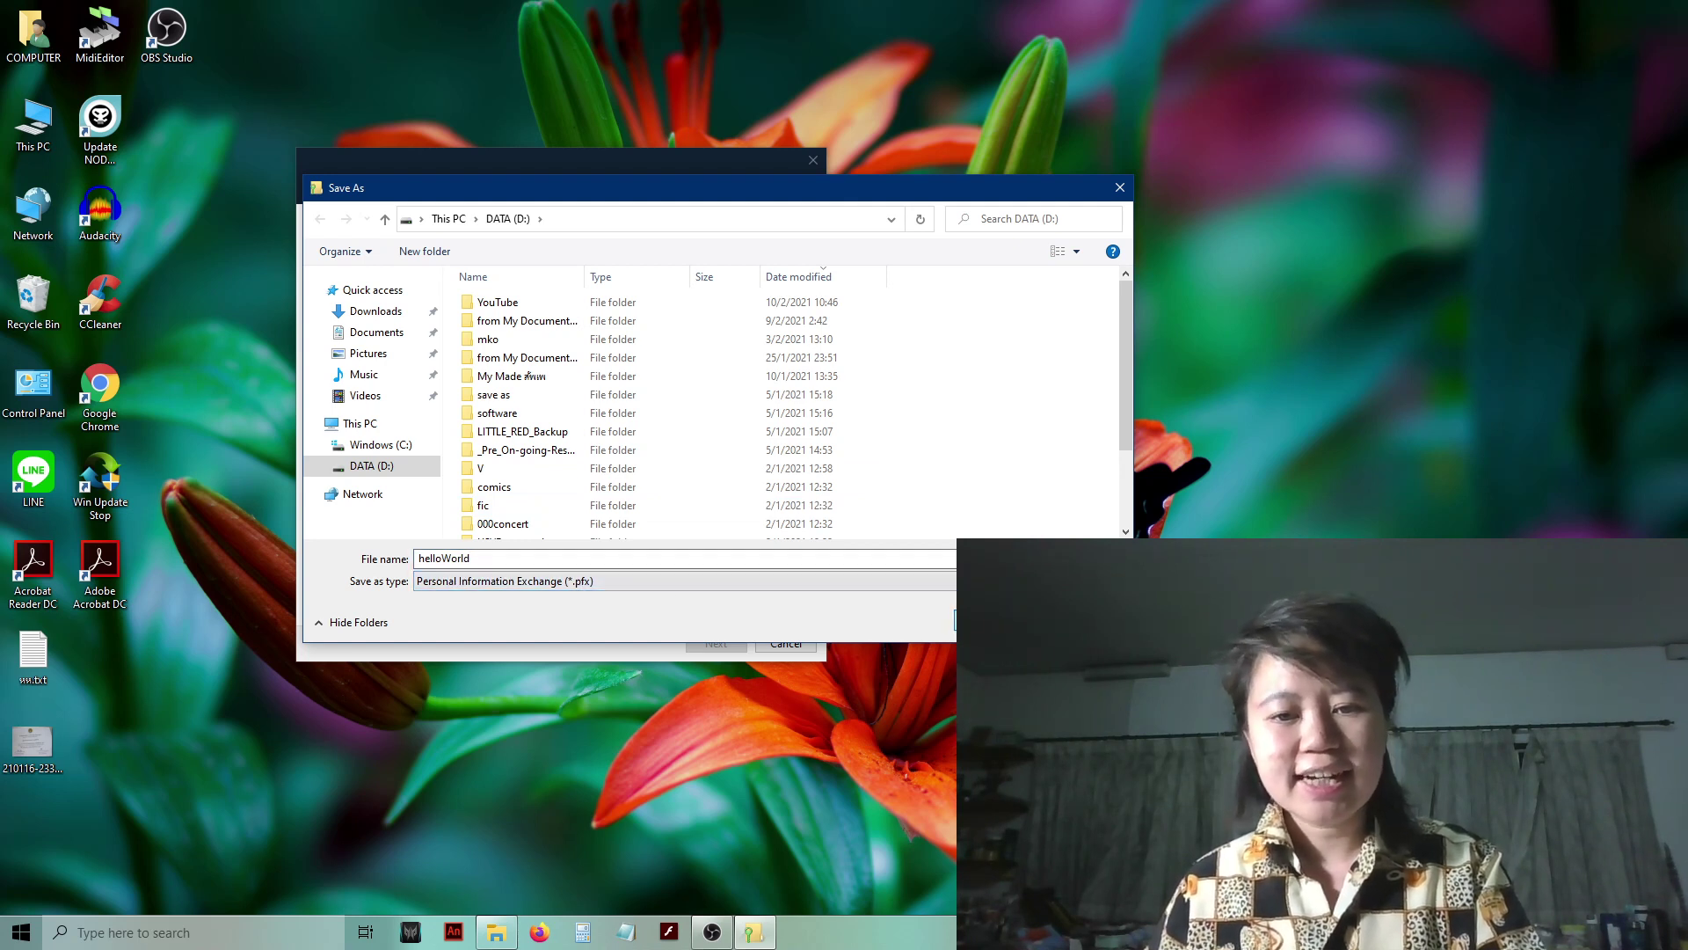
left_click_drag(846, 193, 603, 108)
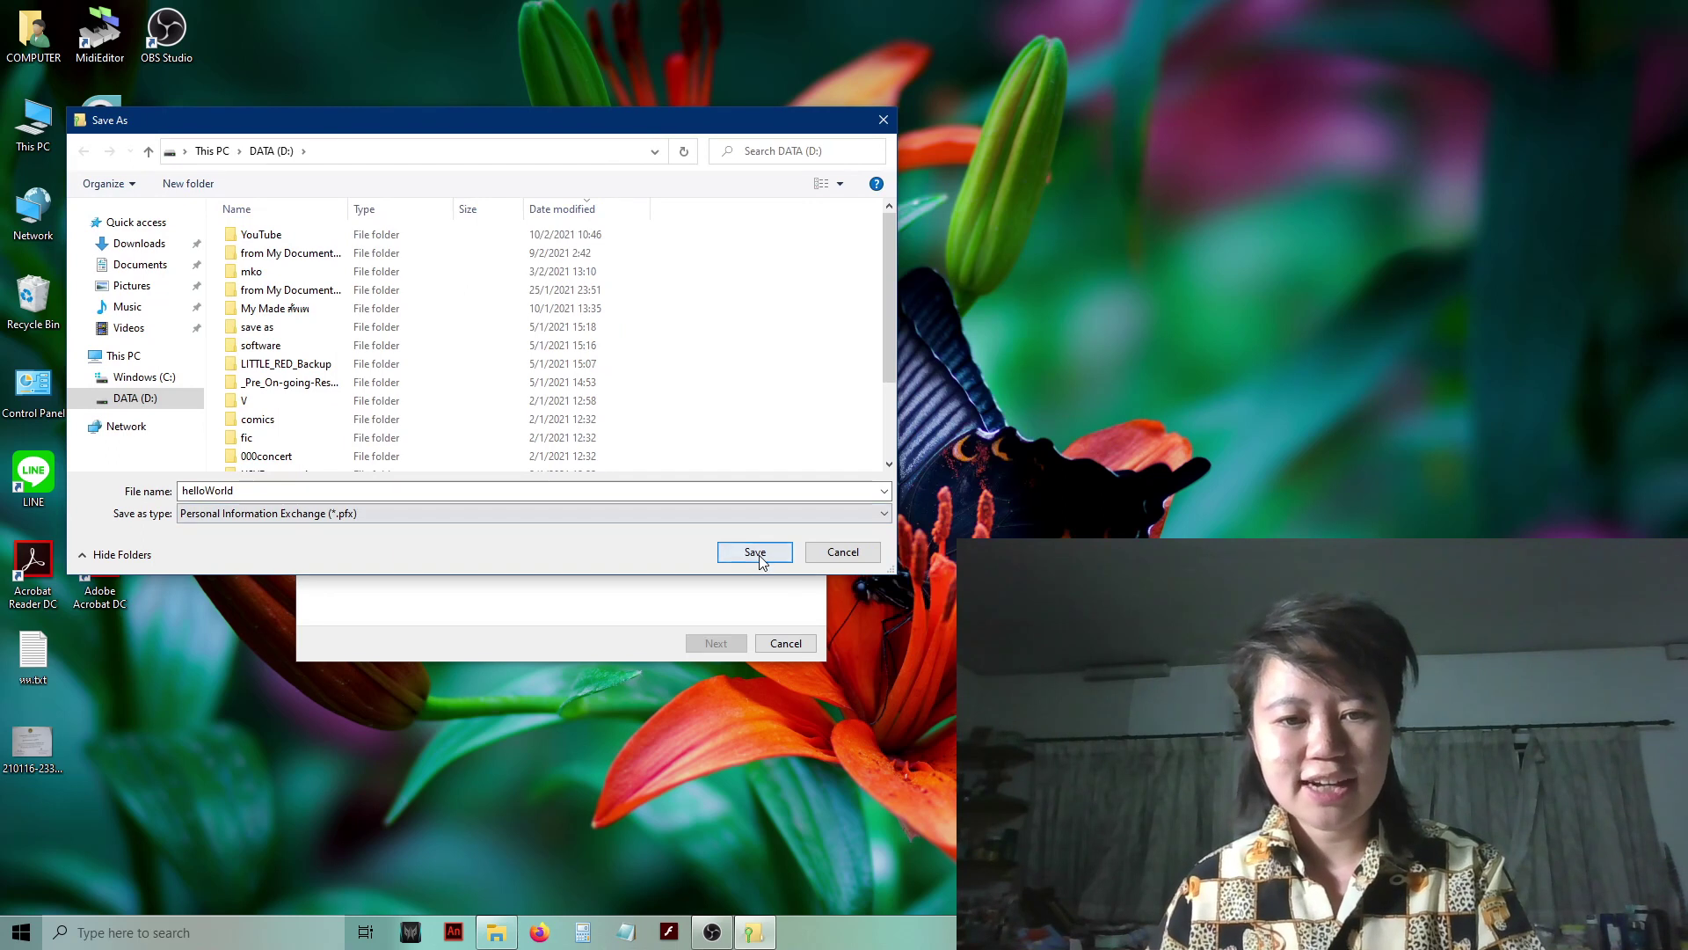
left_click(763, 553)
- Enter and confirm a backup password for D:\helloWorld.pfx, then continue
left_click(566, 466)
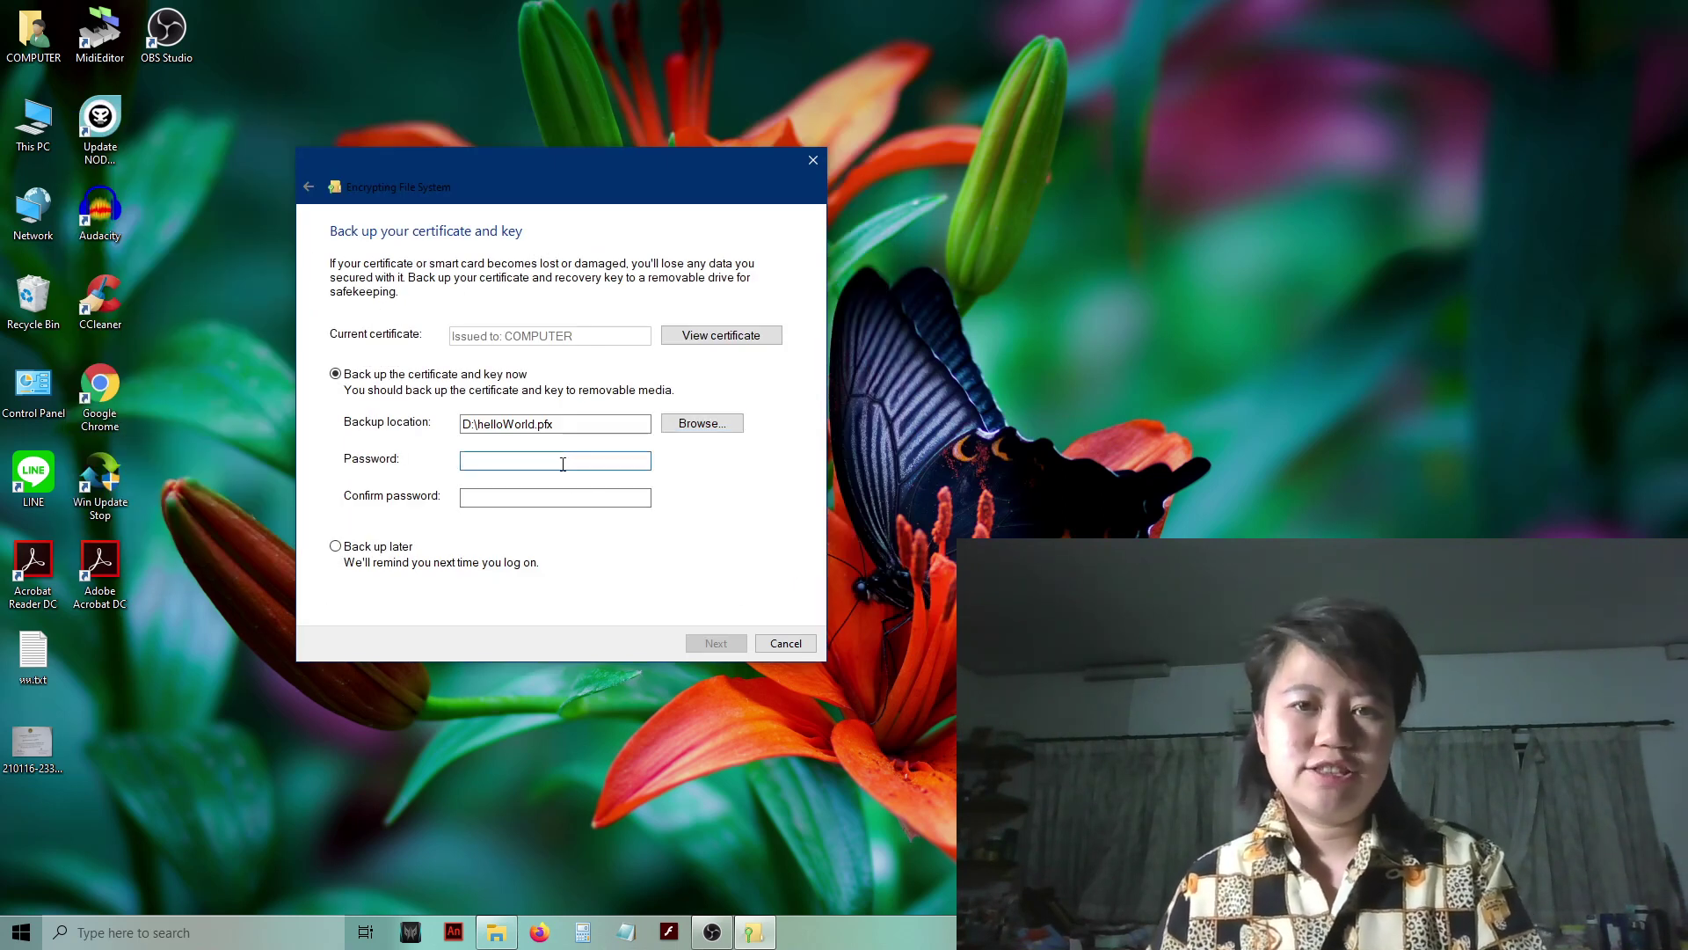
type("••••••")
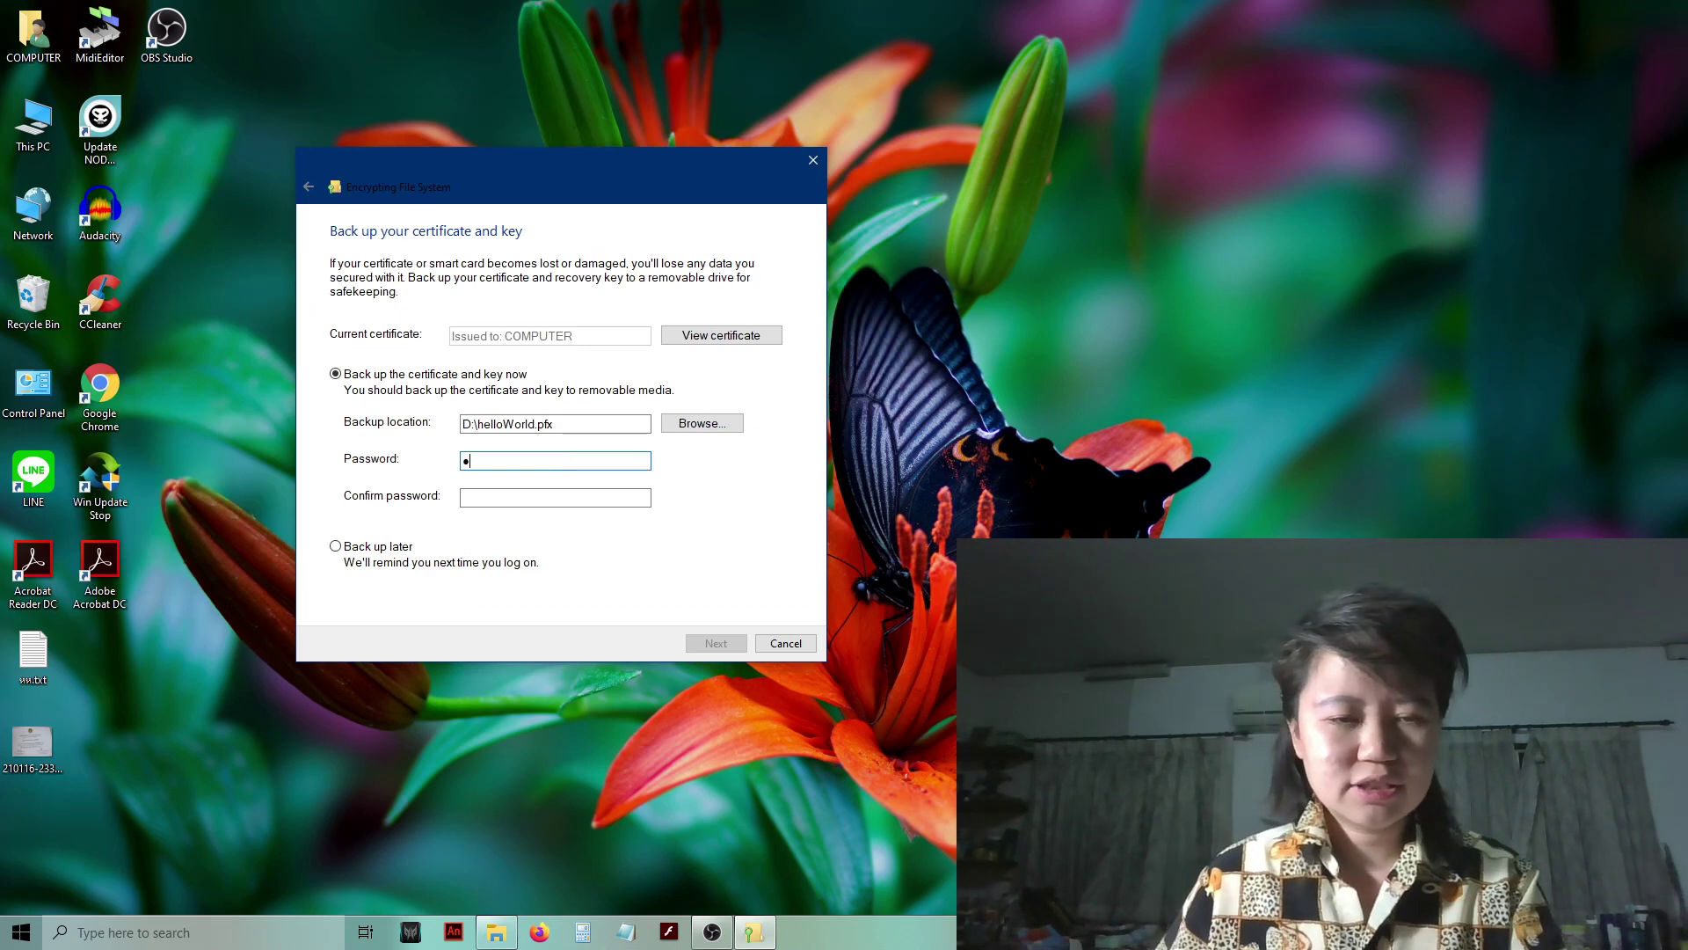
left_click(545, 496)
type("••••••")
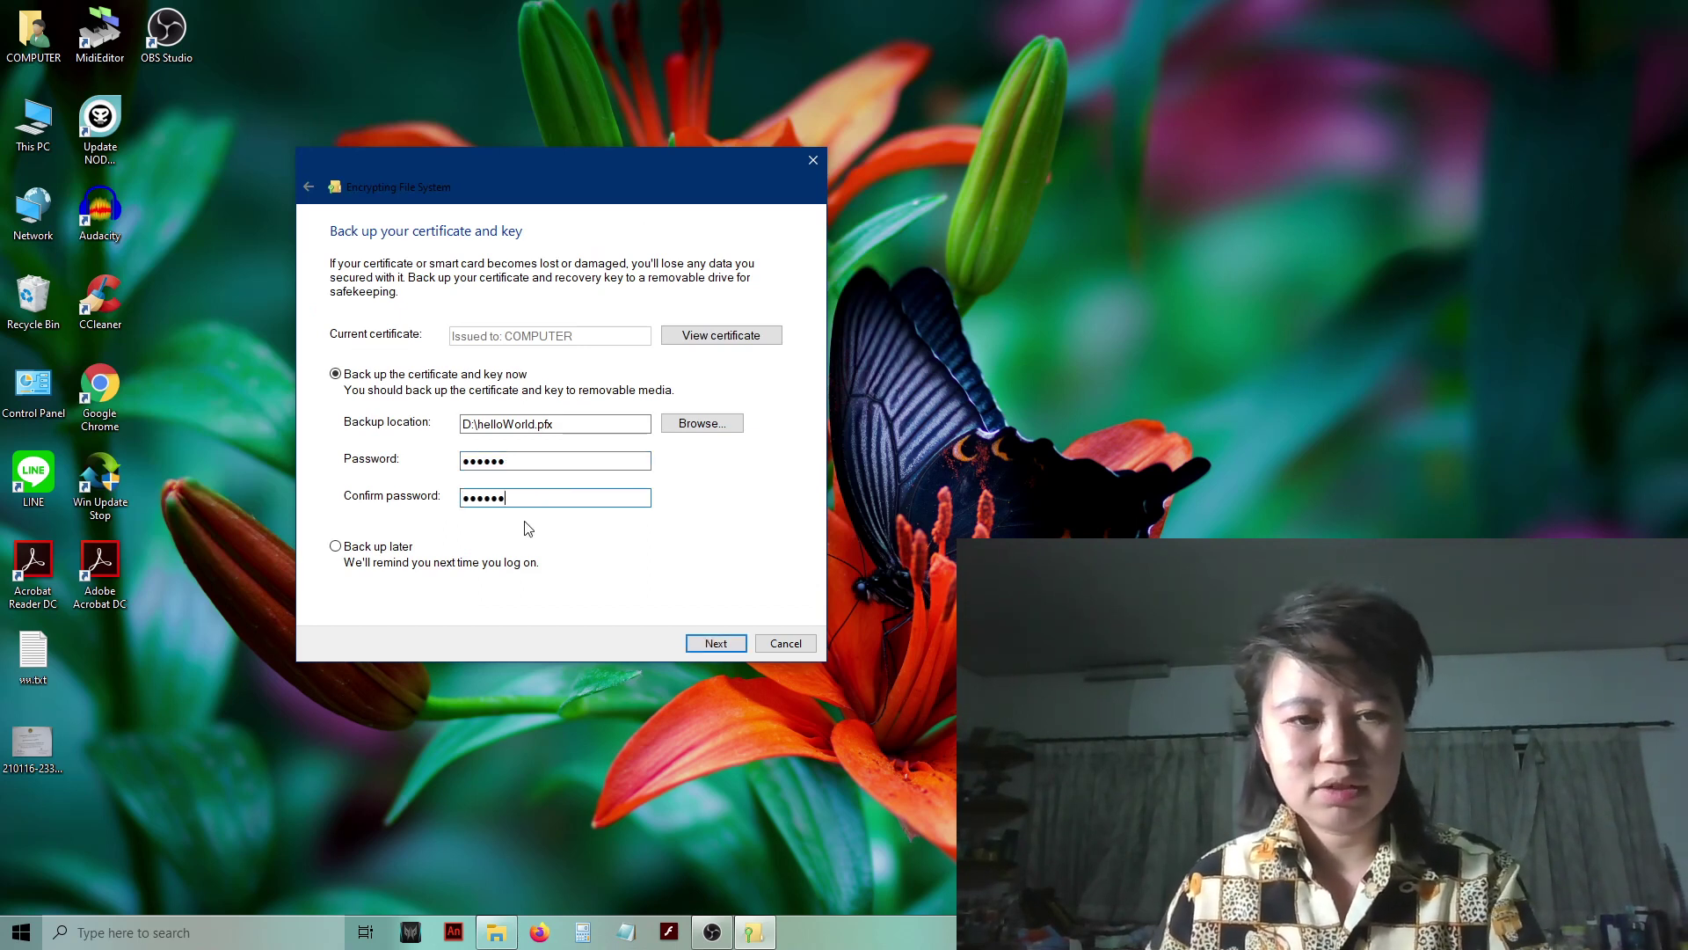
left_click(716, 642)
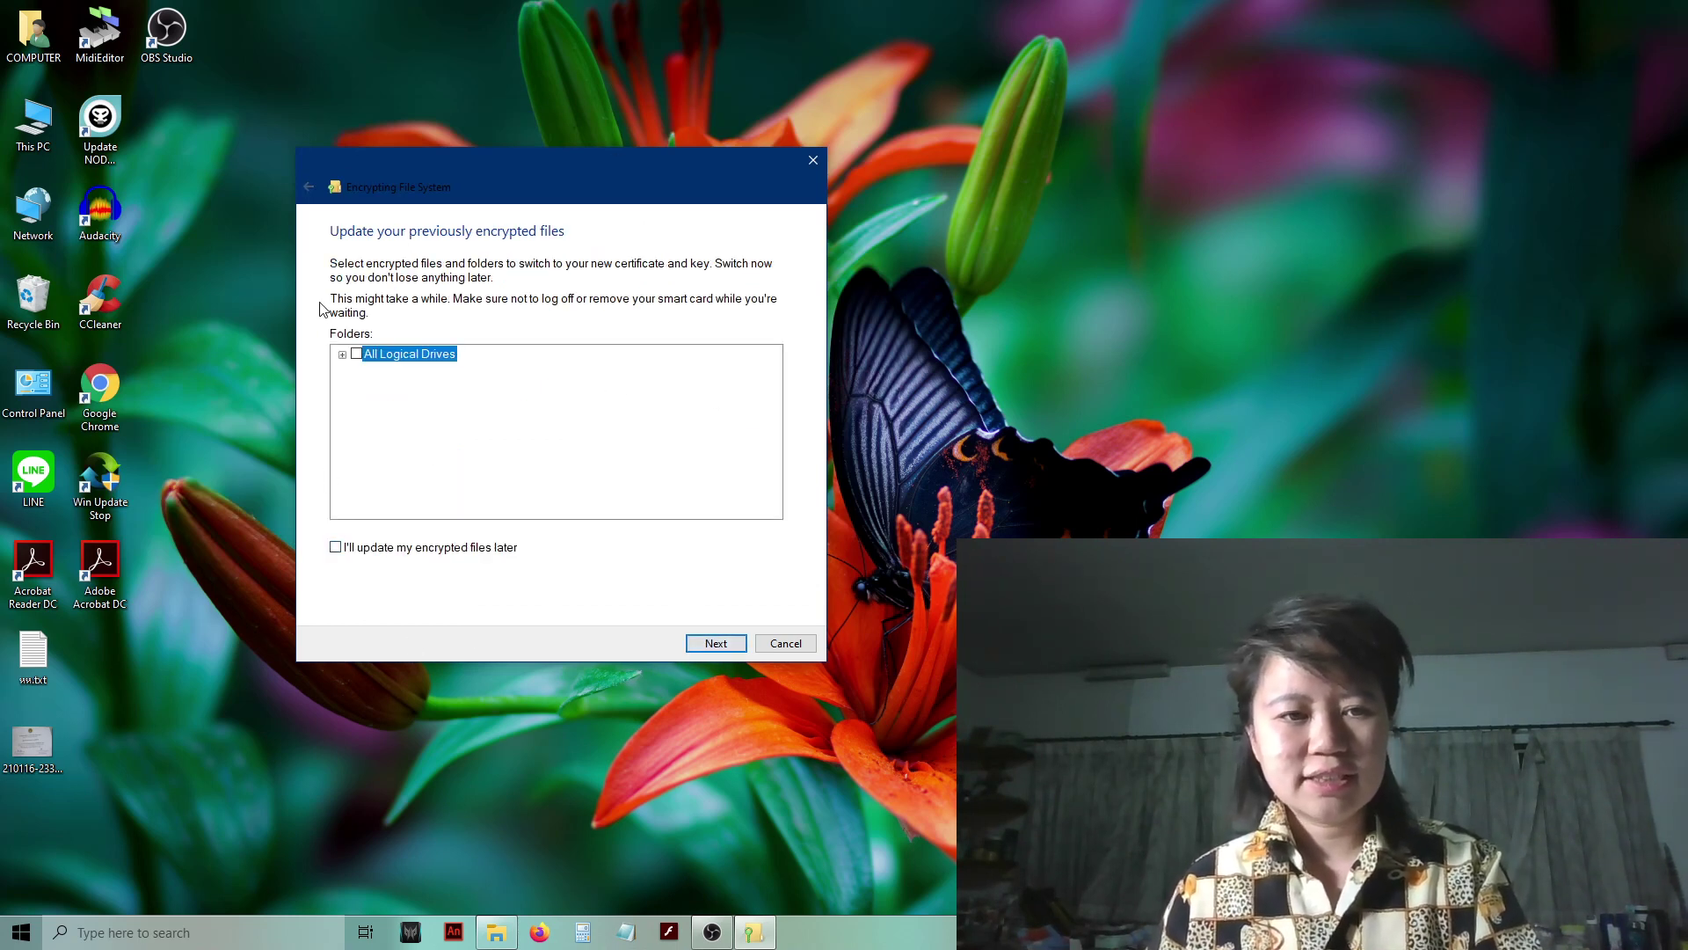
- Defer updating encrypted files, complete the backup to D:\helloWorld.pfx, and close the wizard
left_click(336, 547)
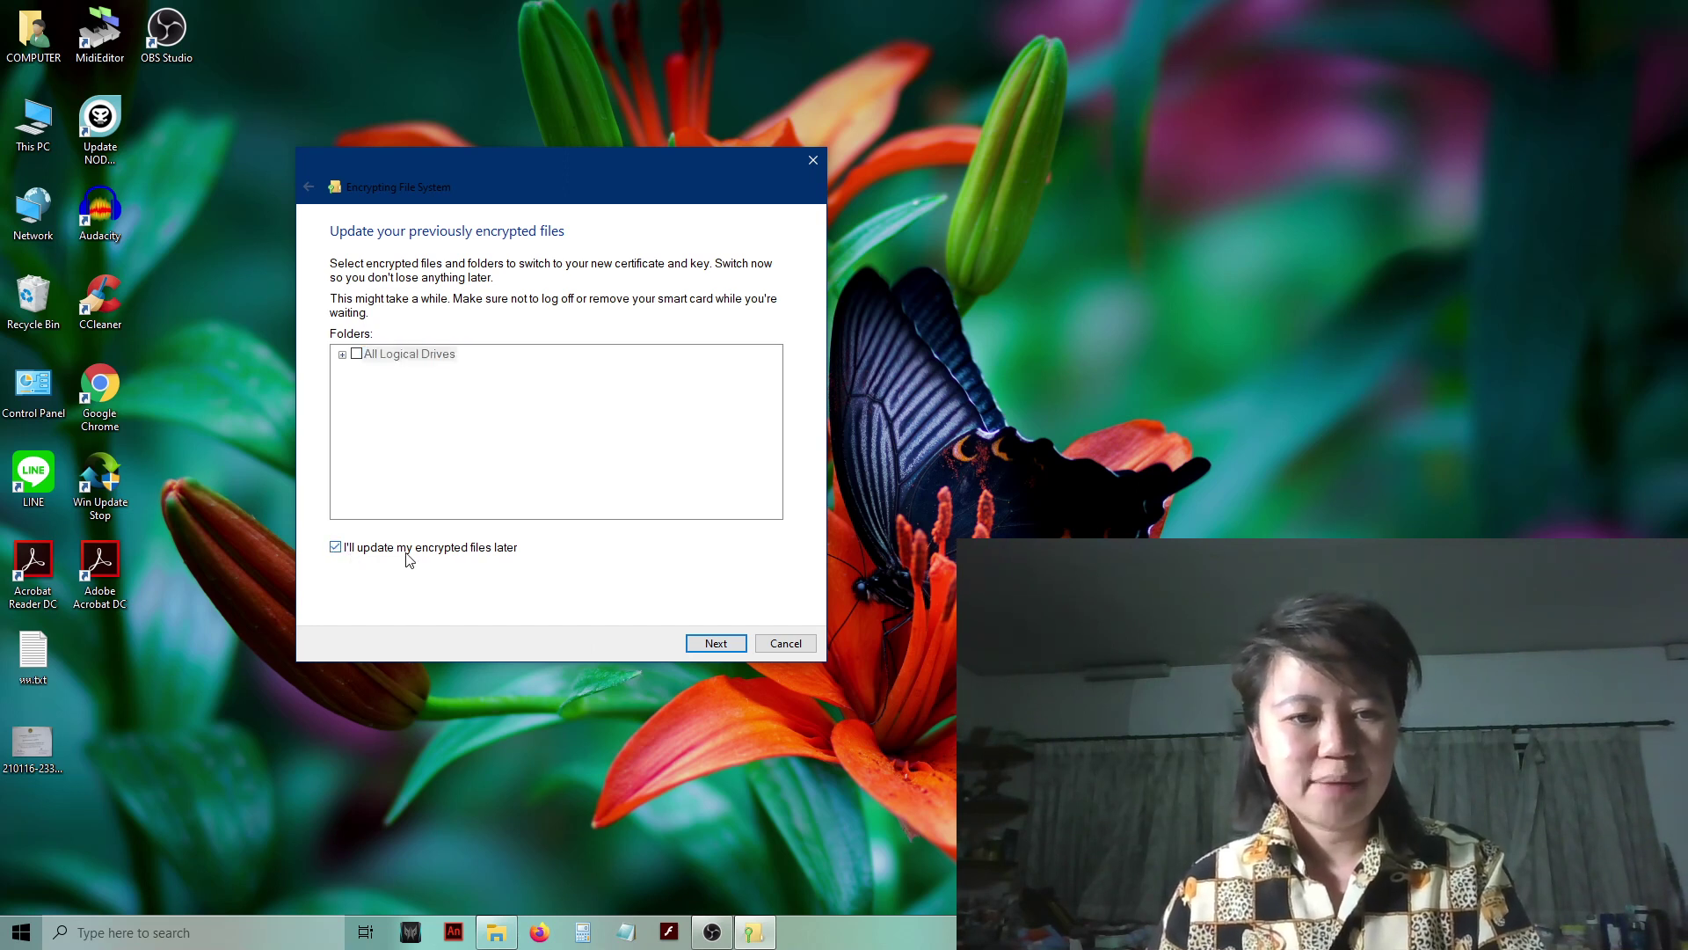
left_click(714, 643)
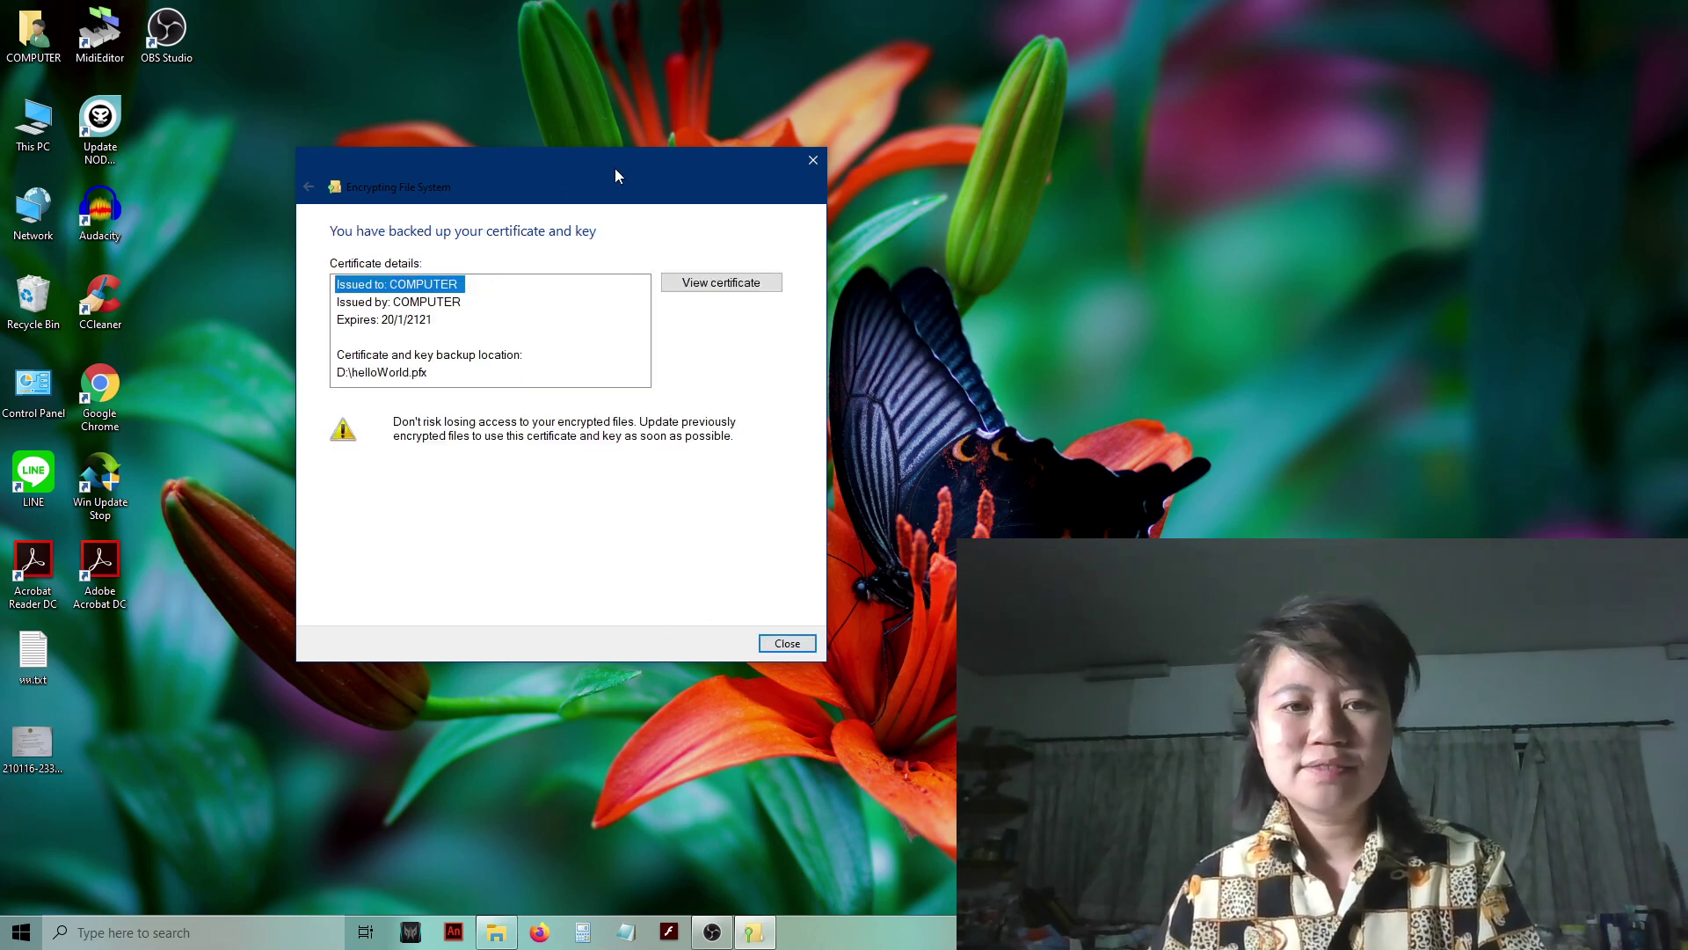
left_click_drag(614, 167, 533, 148)
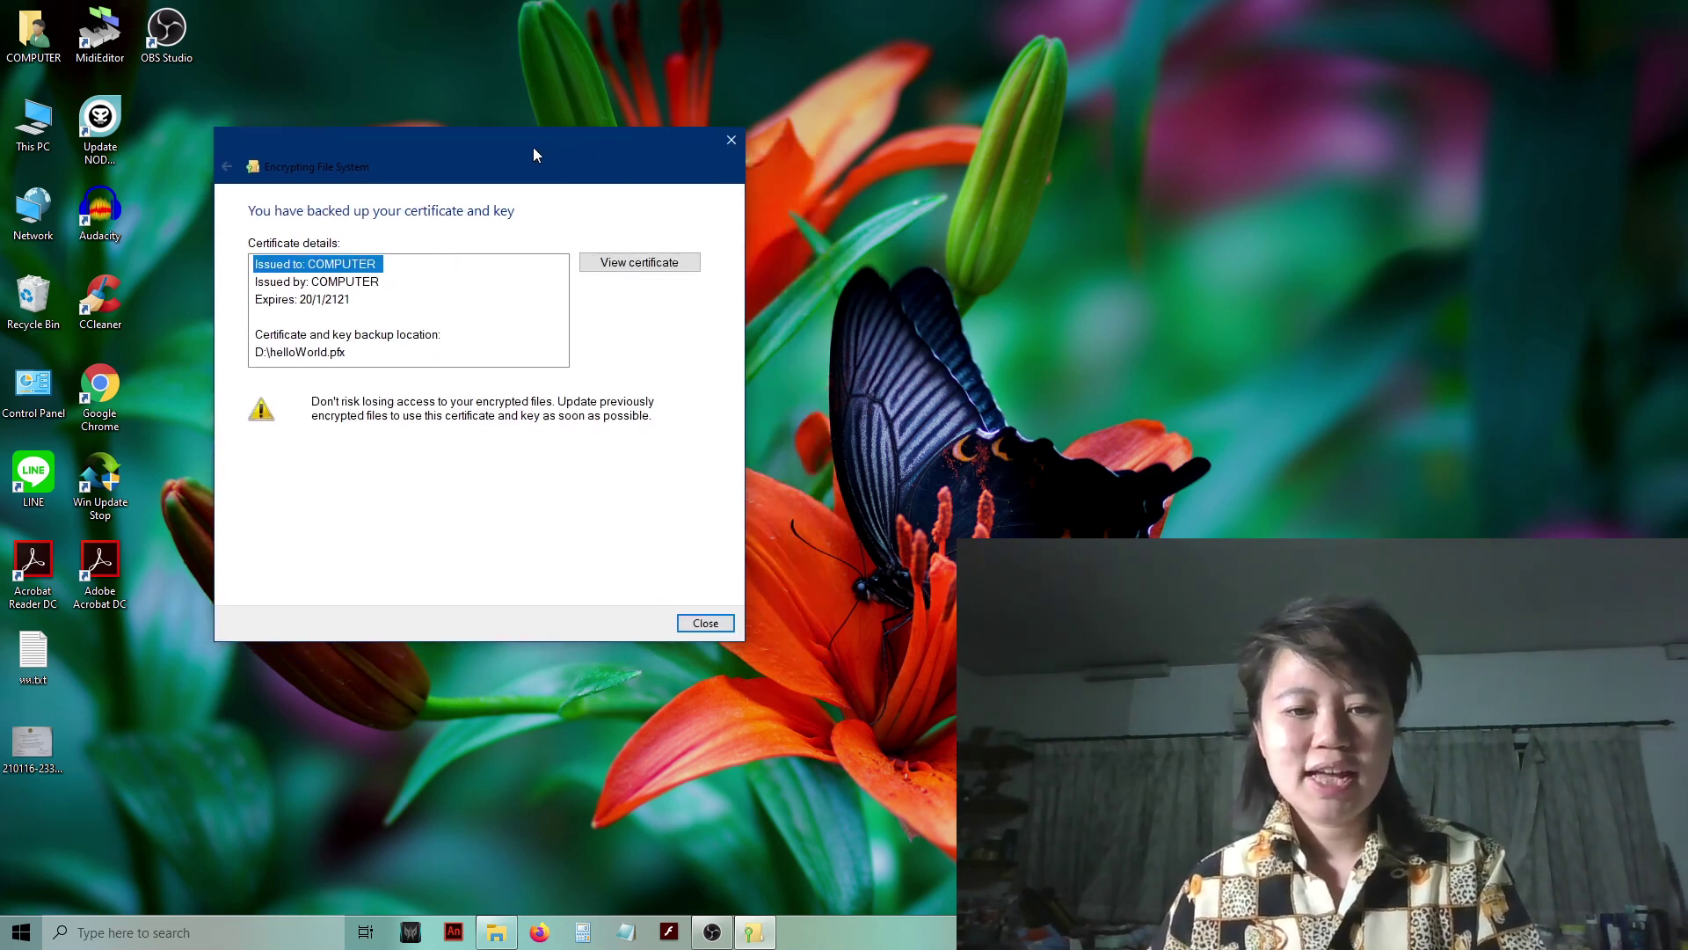
left_click(705, 625)
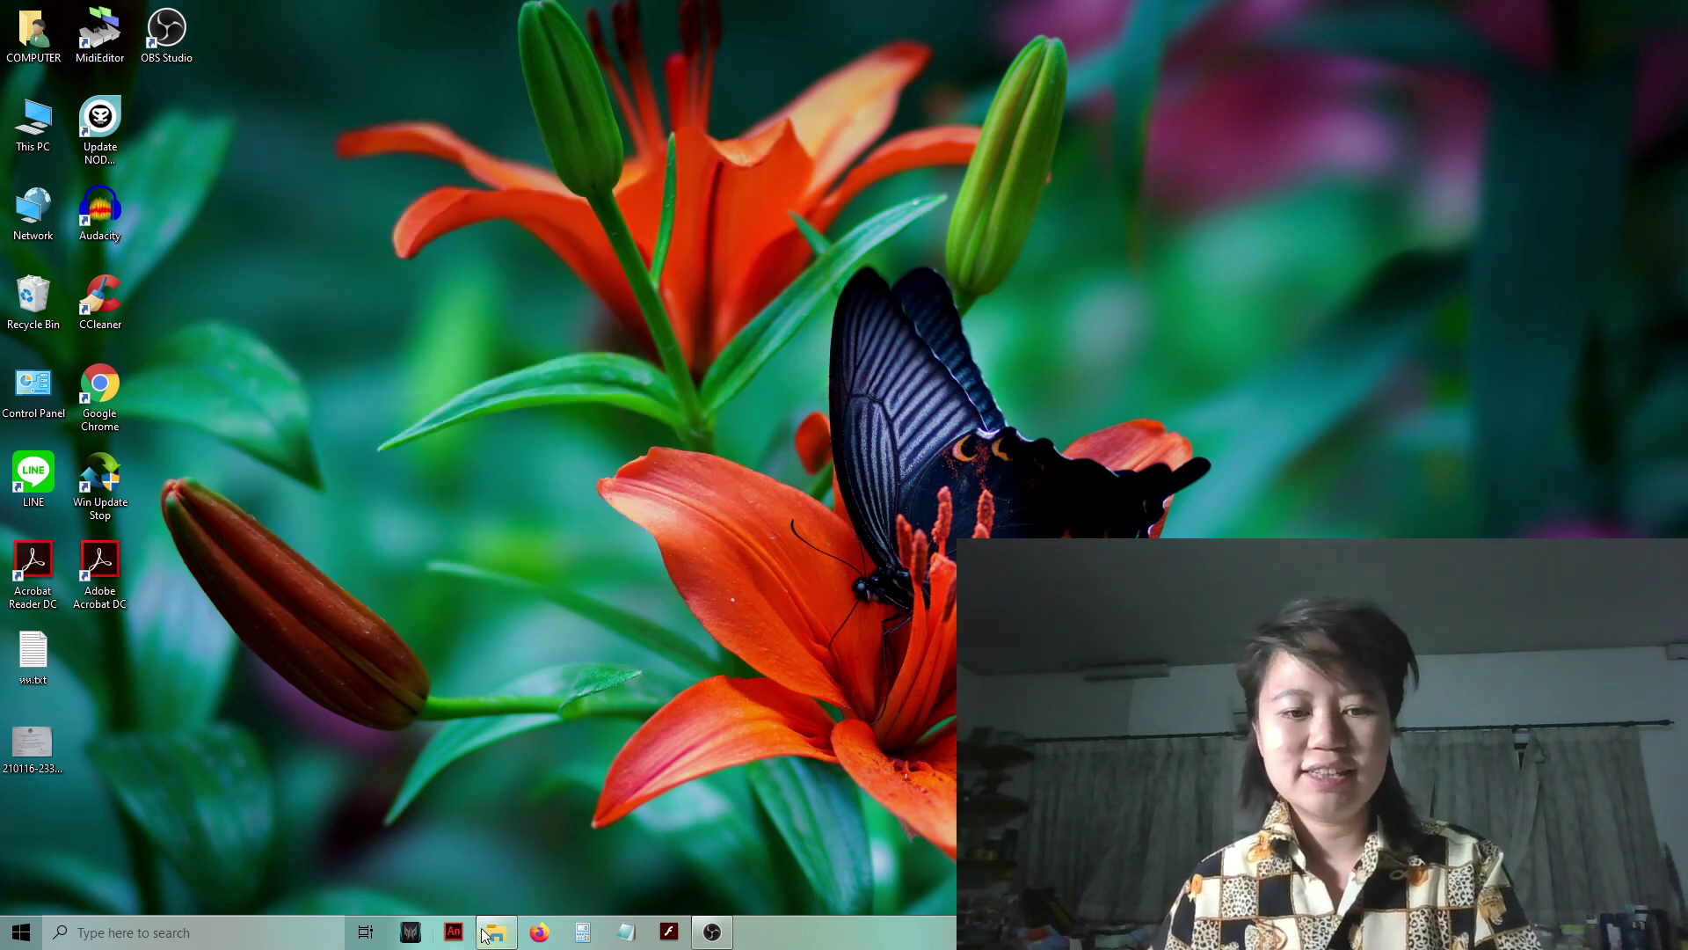
left_click(497, 934)
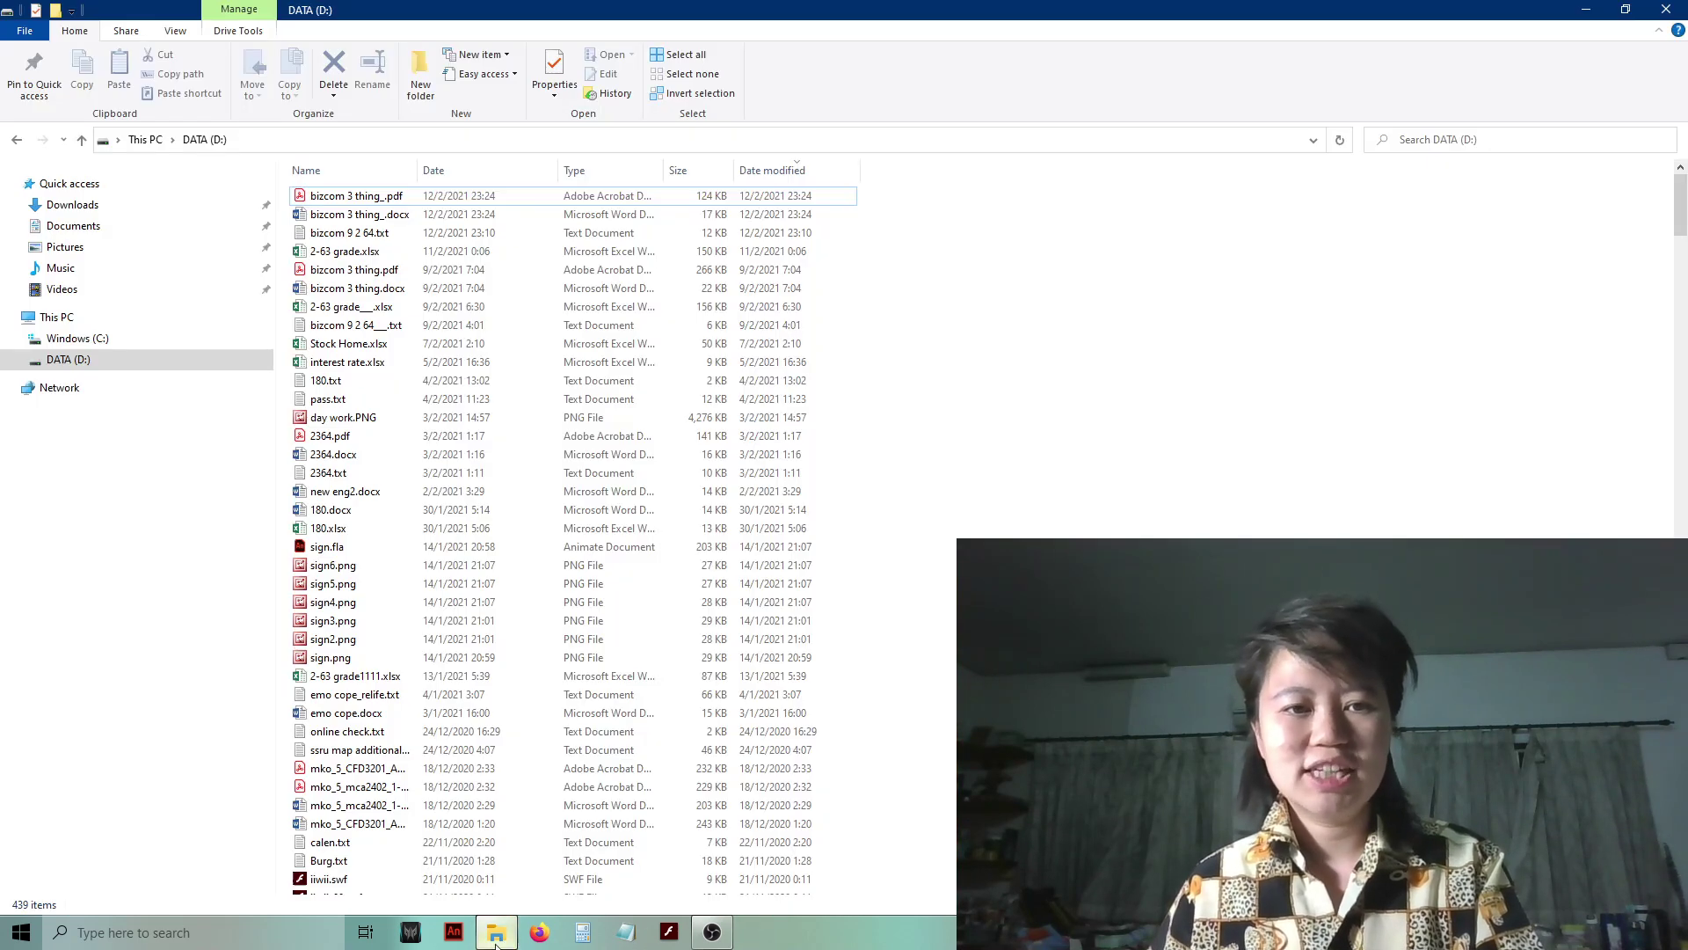
left_click(356, 215)
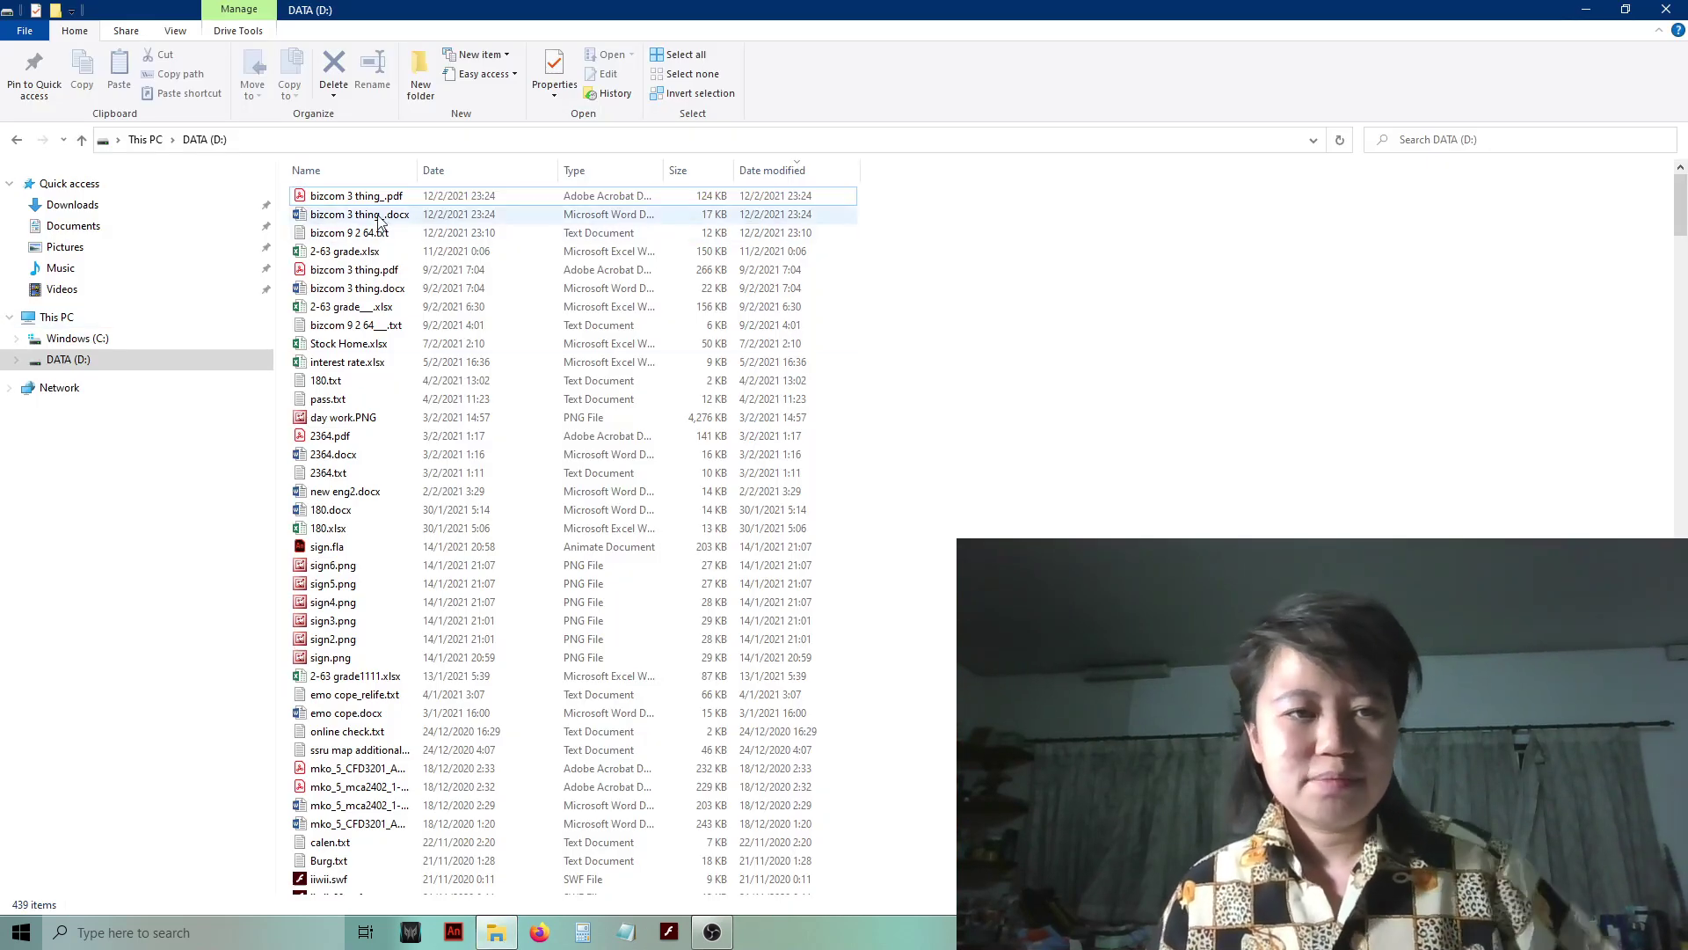
left_click(81, 367)
left_click(78, 338)
left_click(68, 360)
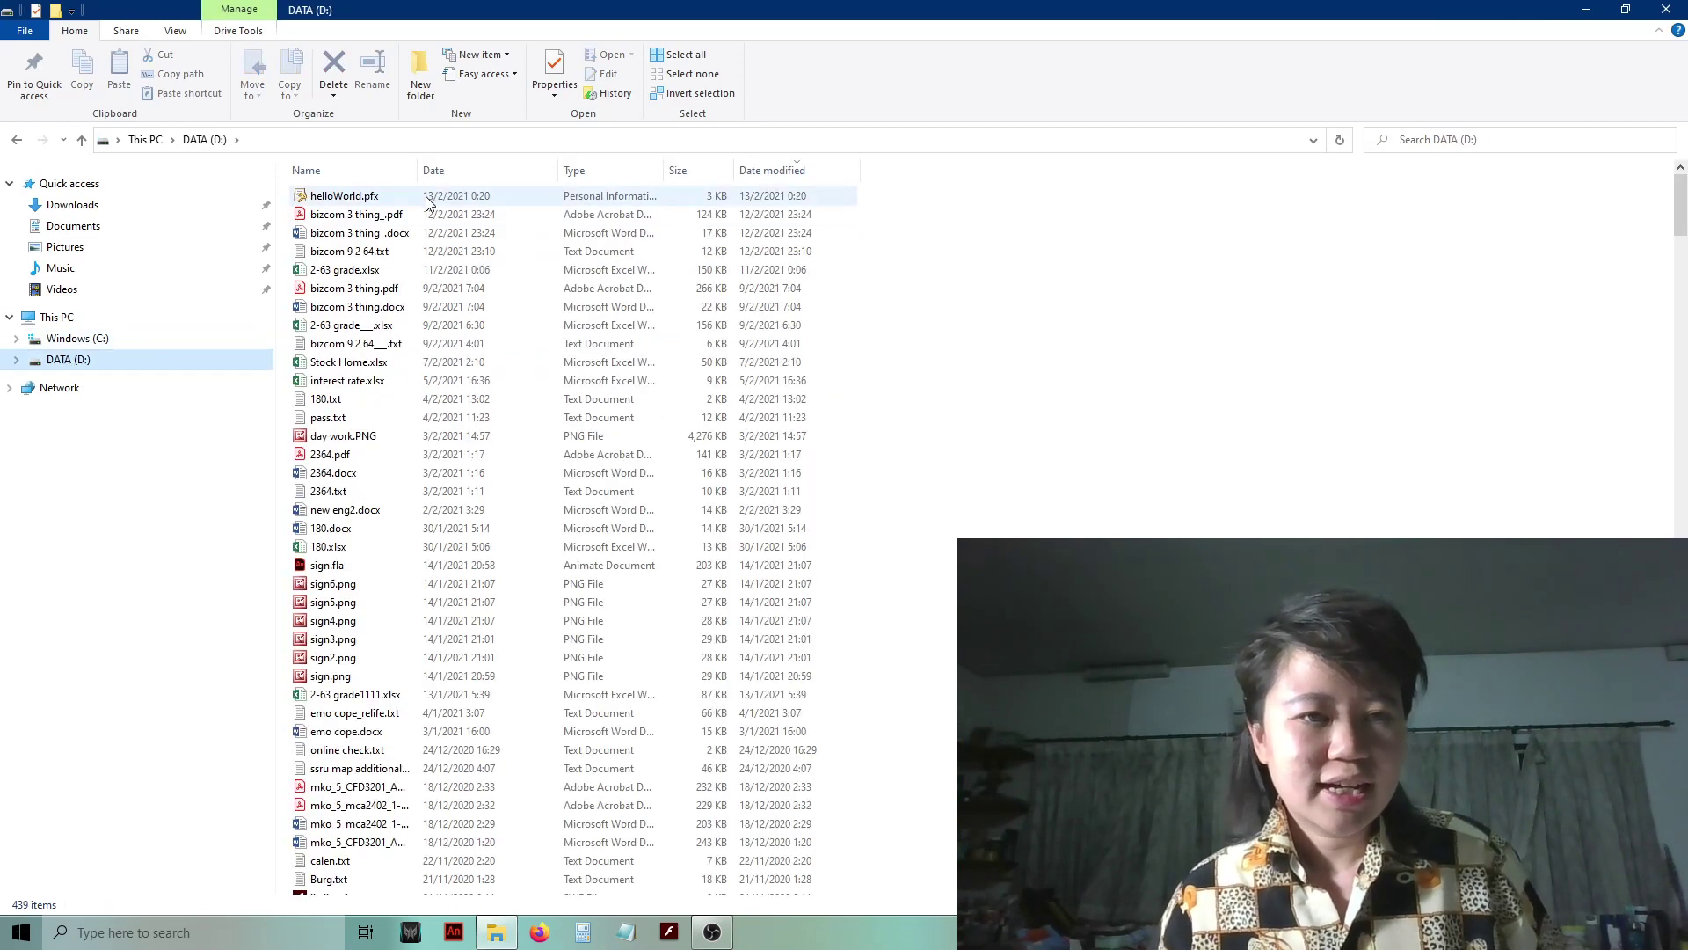
left_click(335, 204)
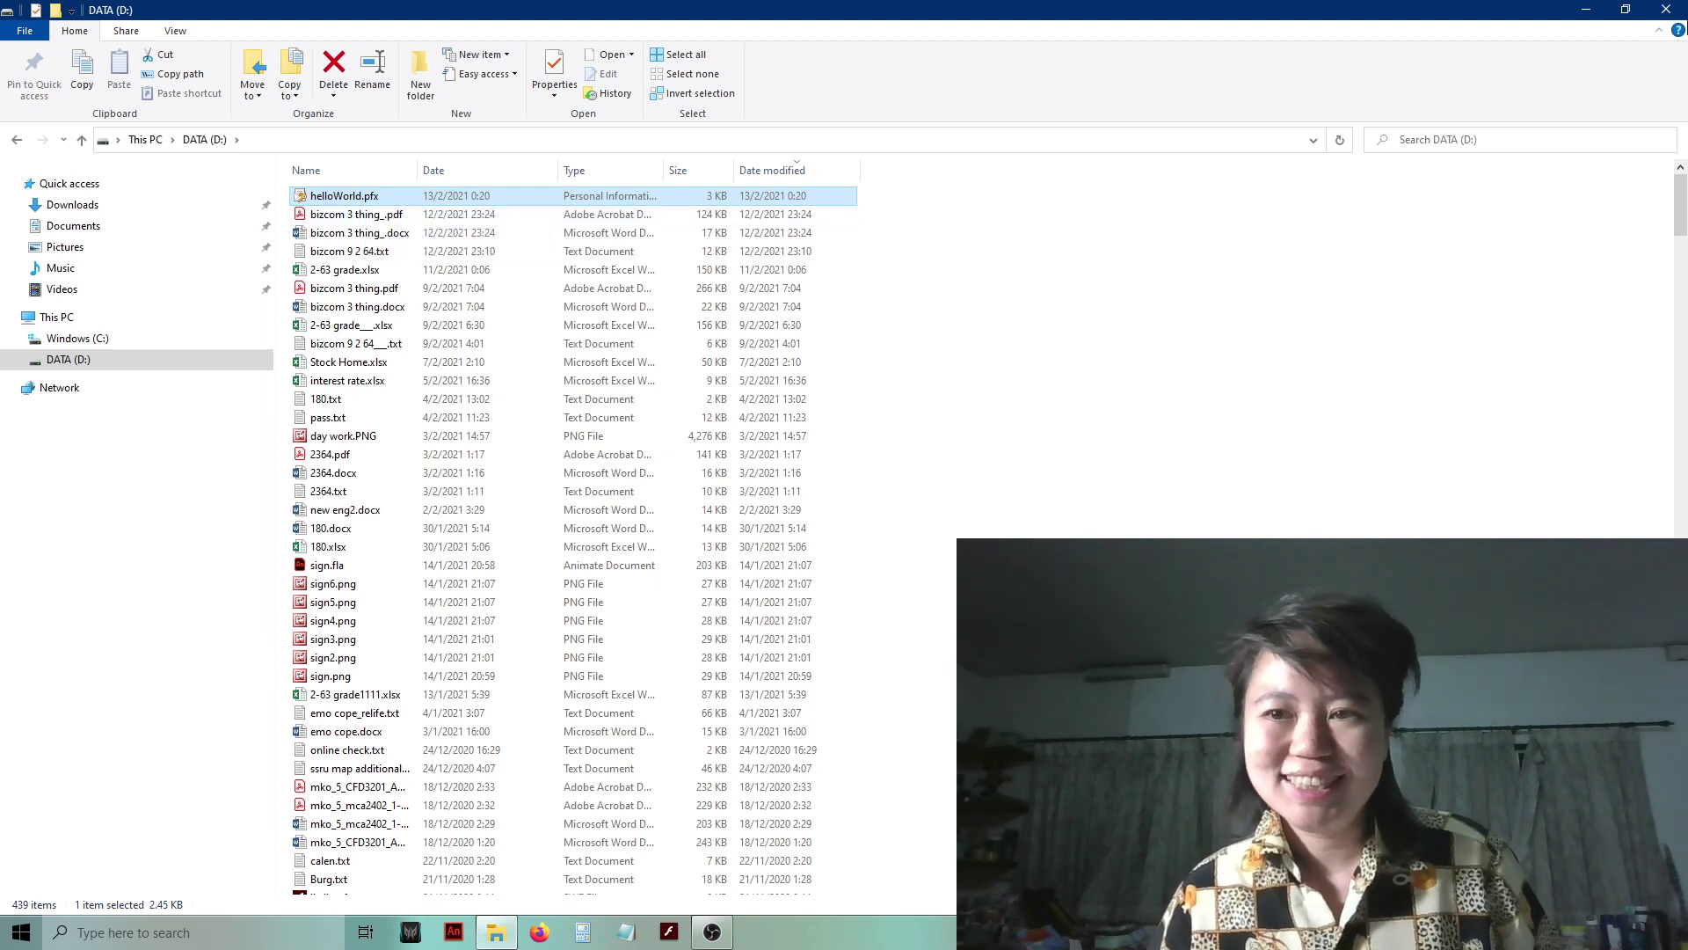
left_click(1588, 11)
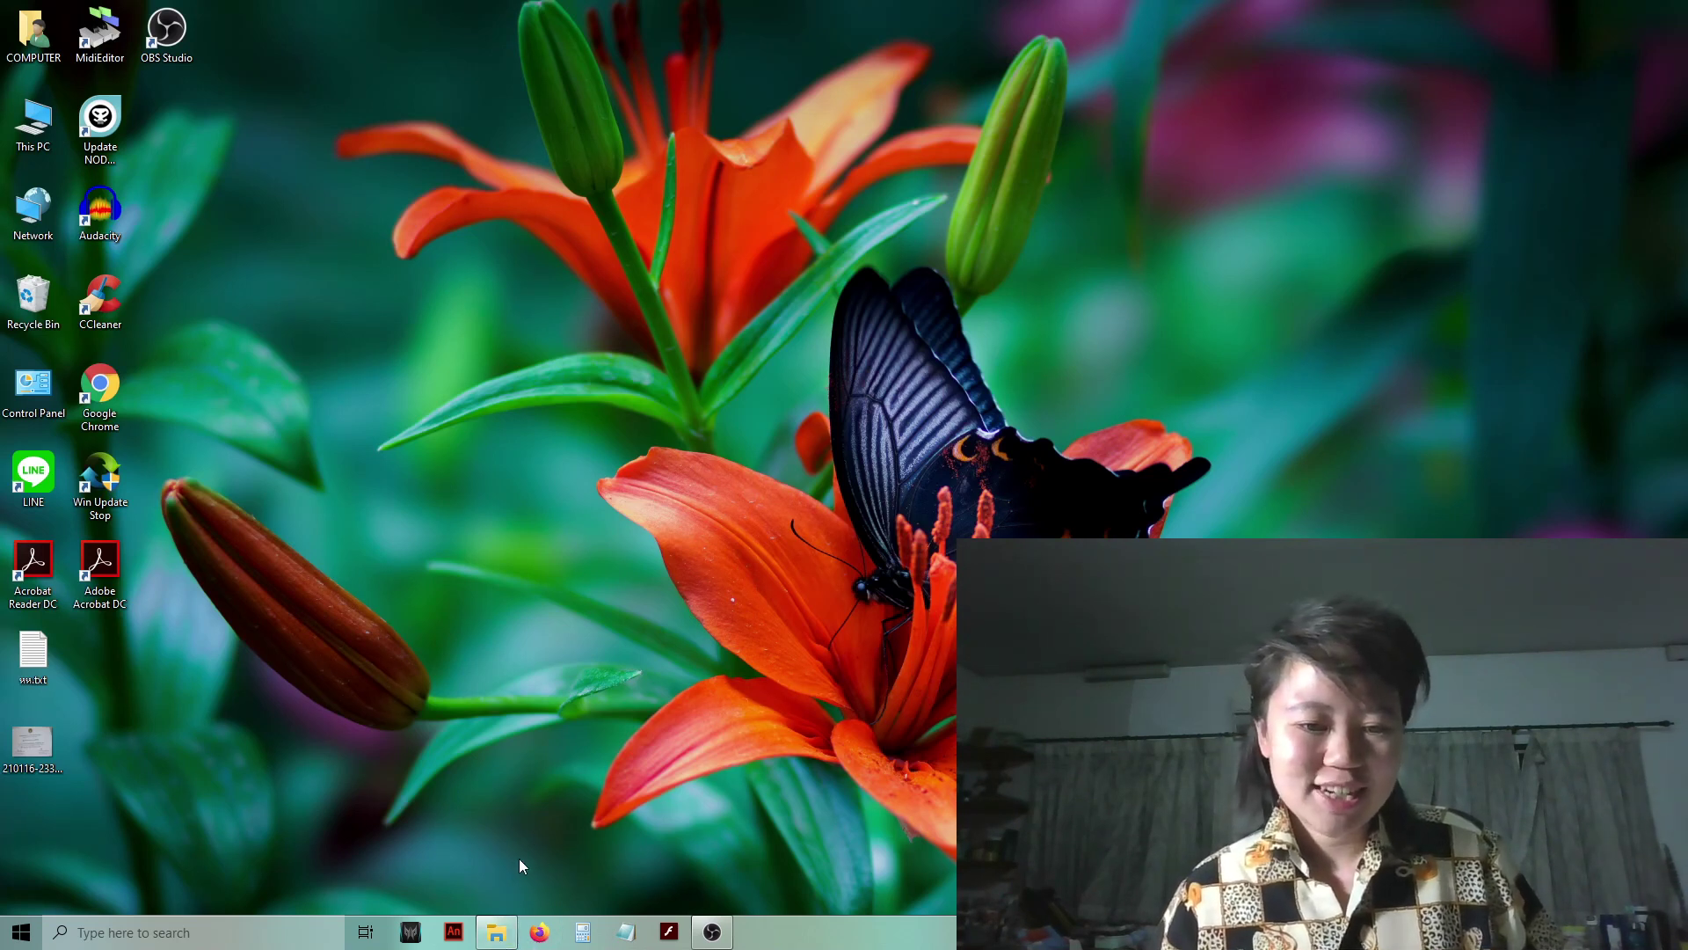
- Launch Firefox from the taskbar to its New Tab page
left_click(539, 934)
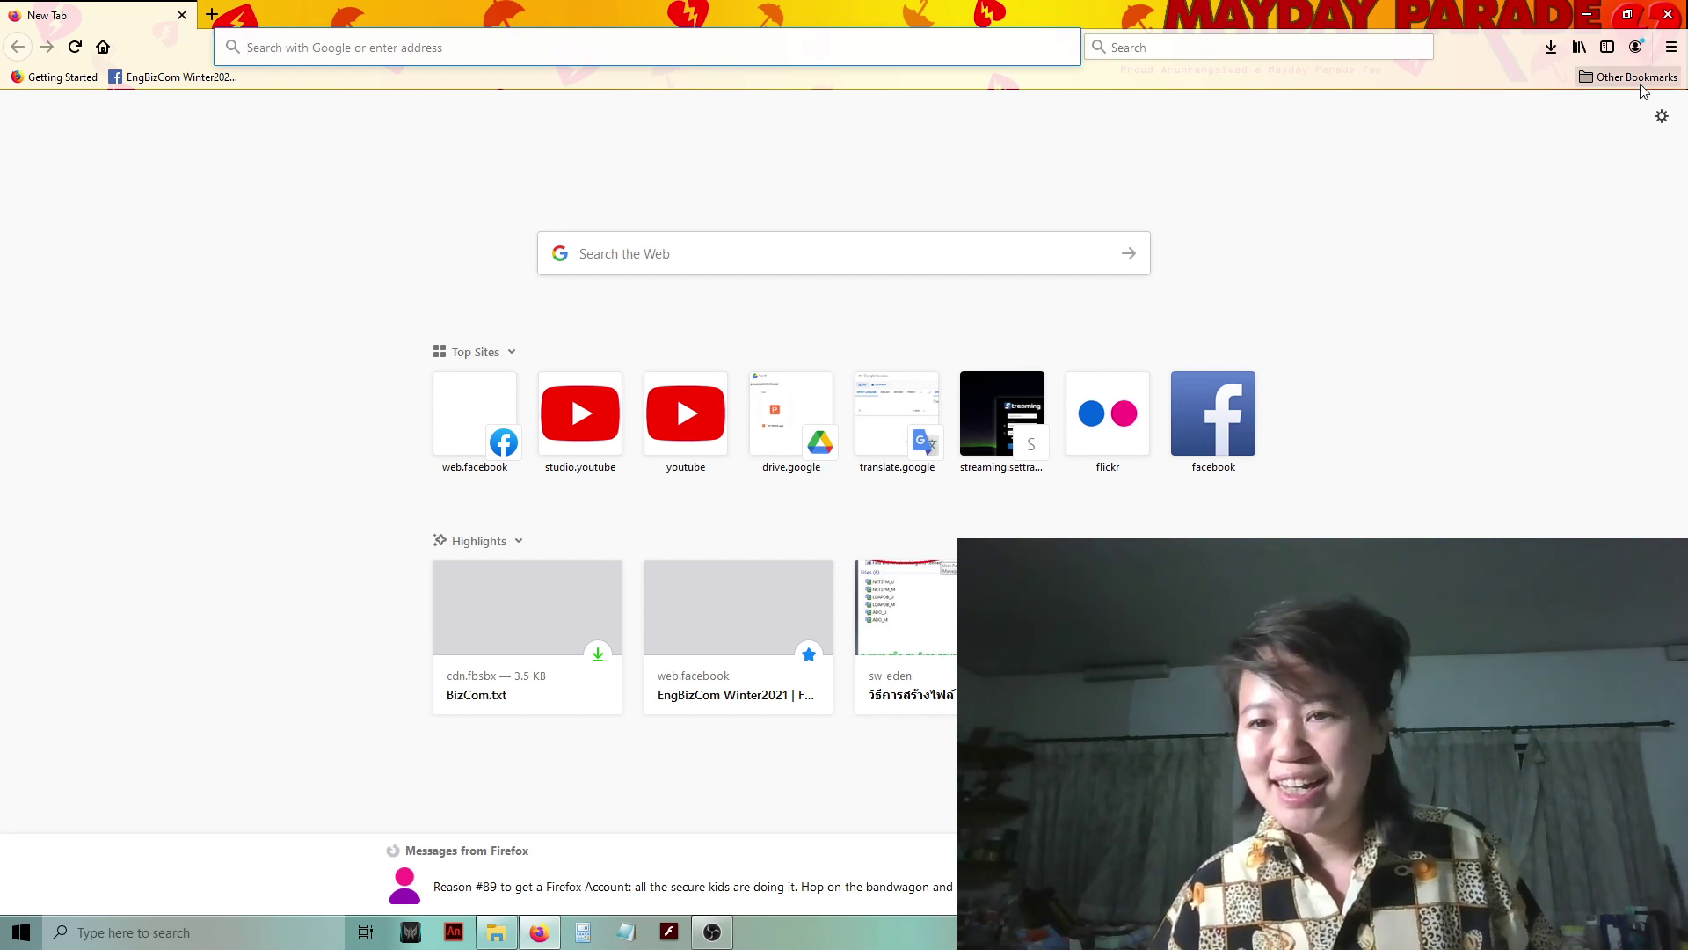
- Open Firefox Options and search 'certi' to reveal the Certificates section
left_click(1672, 49)
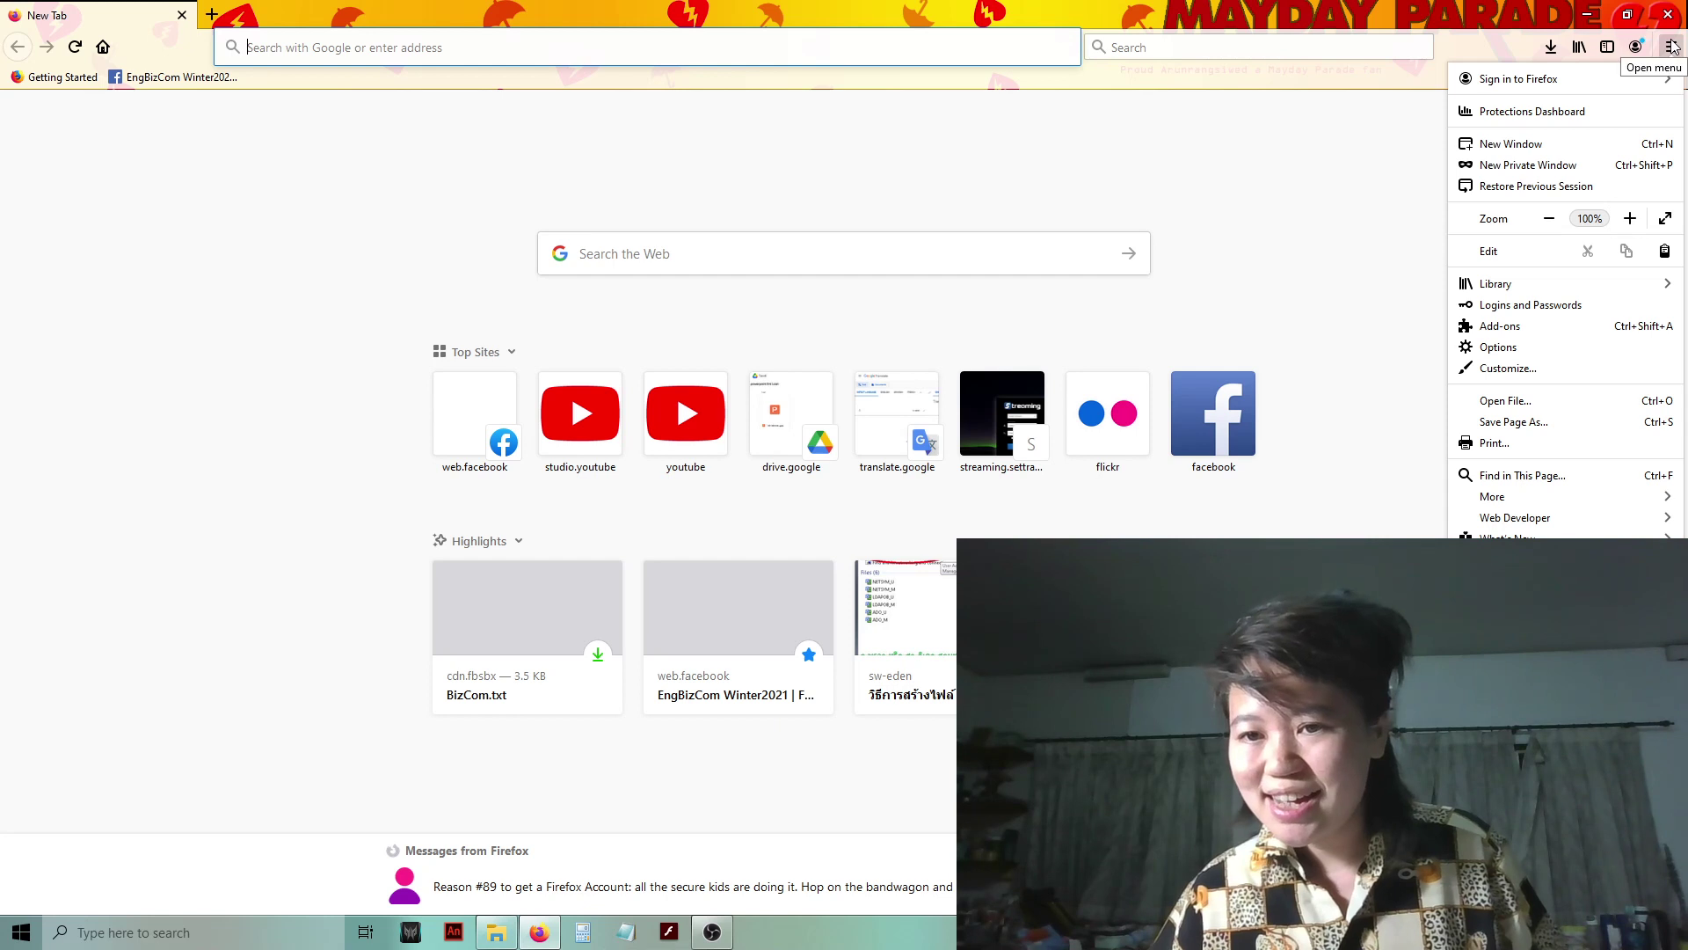
left_click(1499, 349)
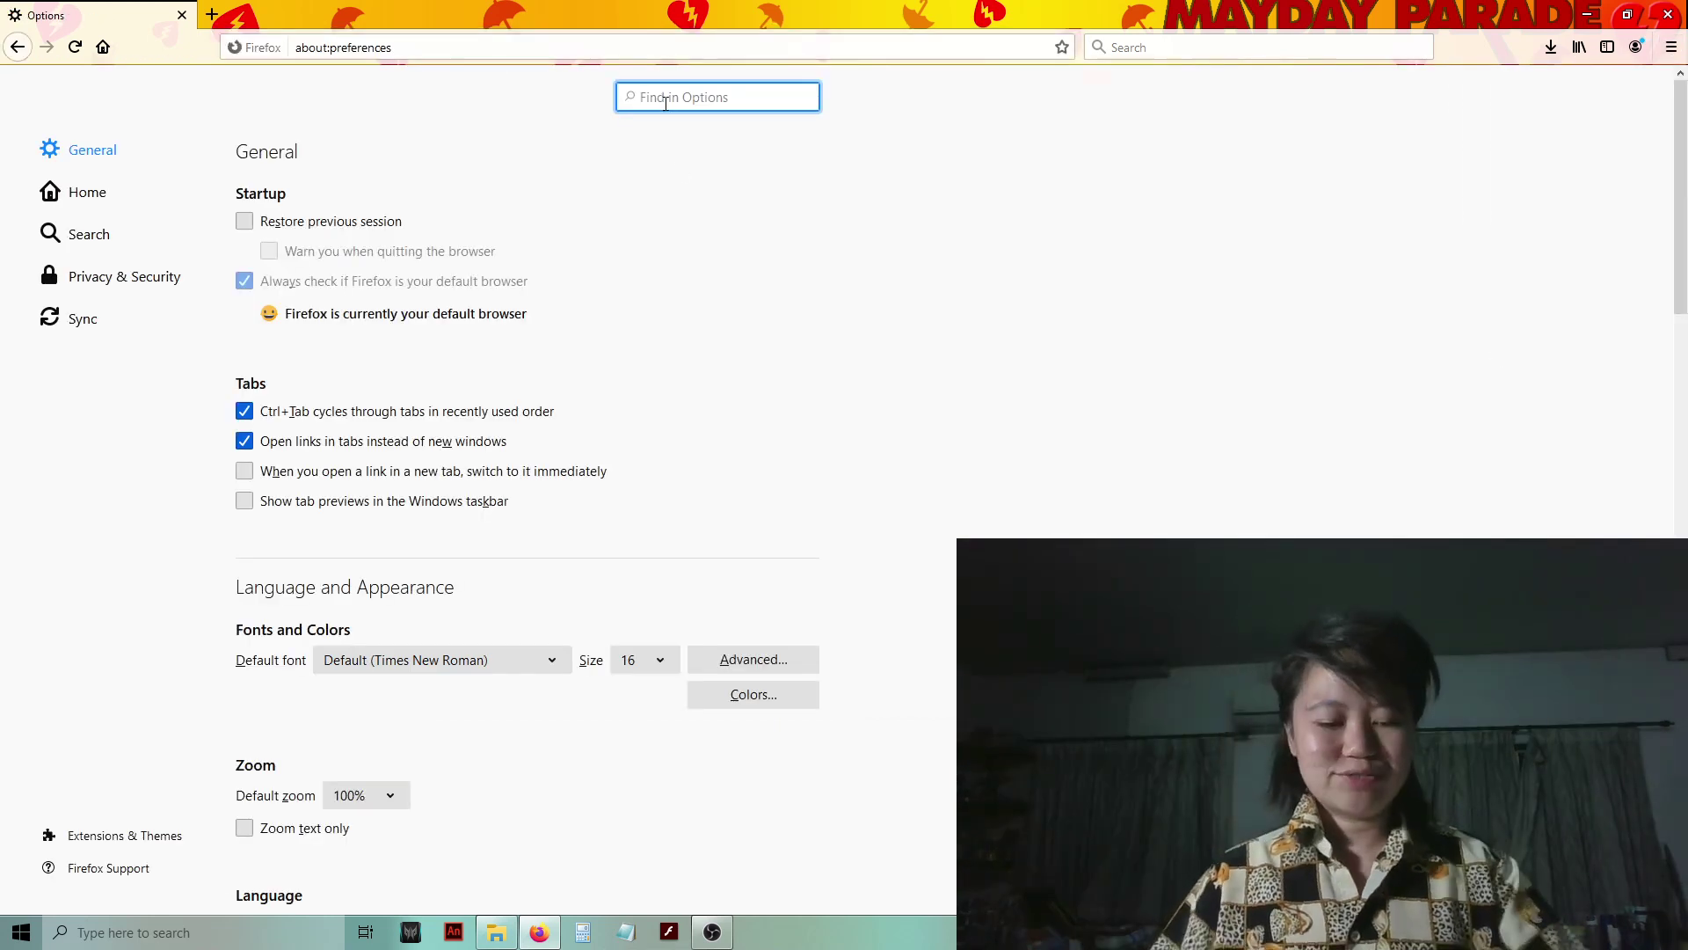
type("car")
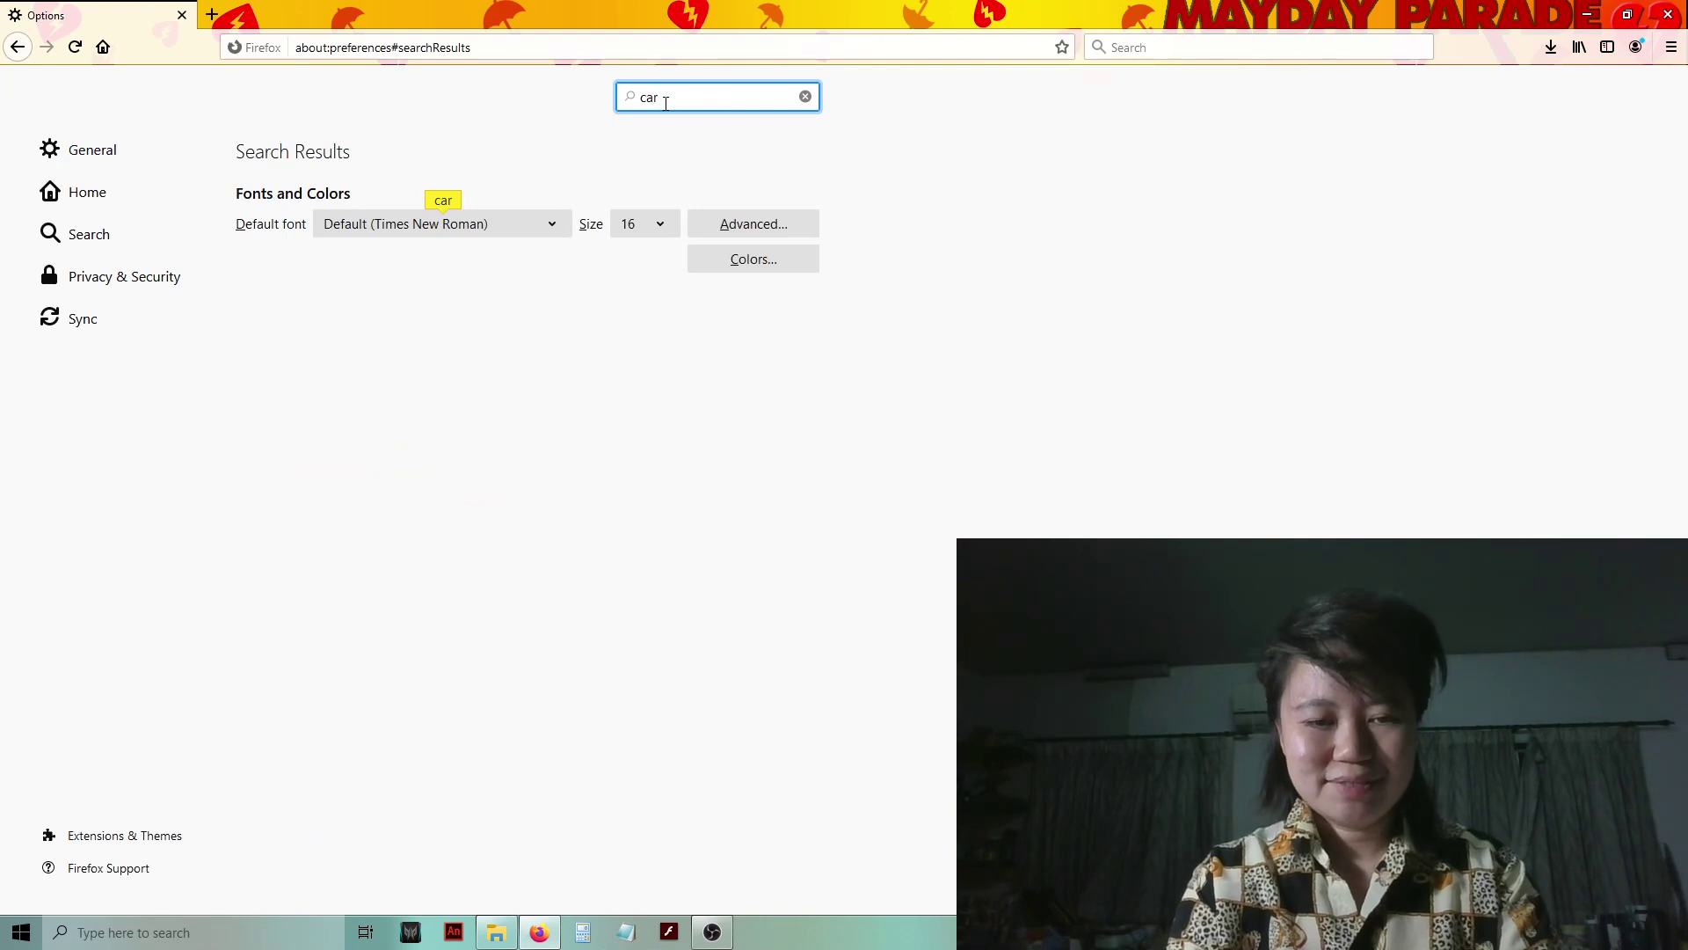
key("BackSpace")
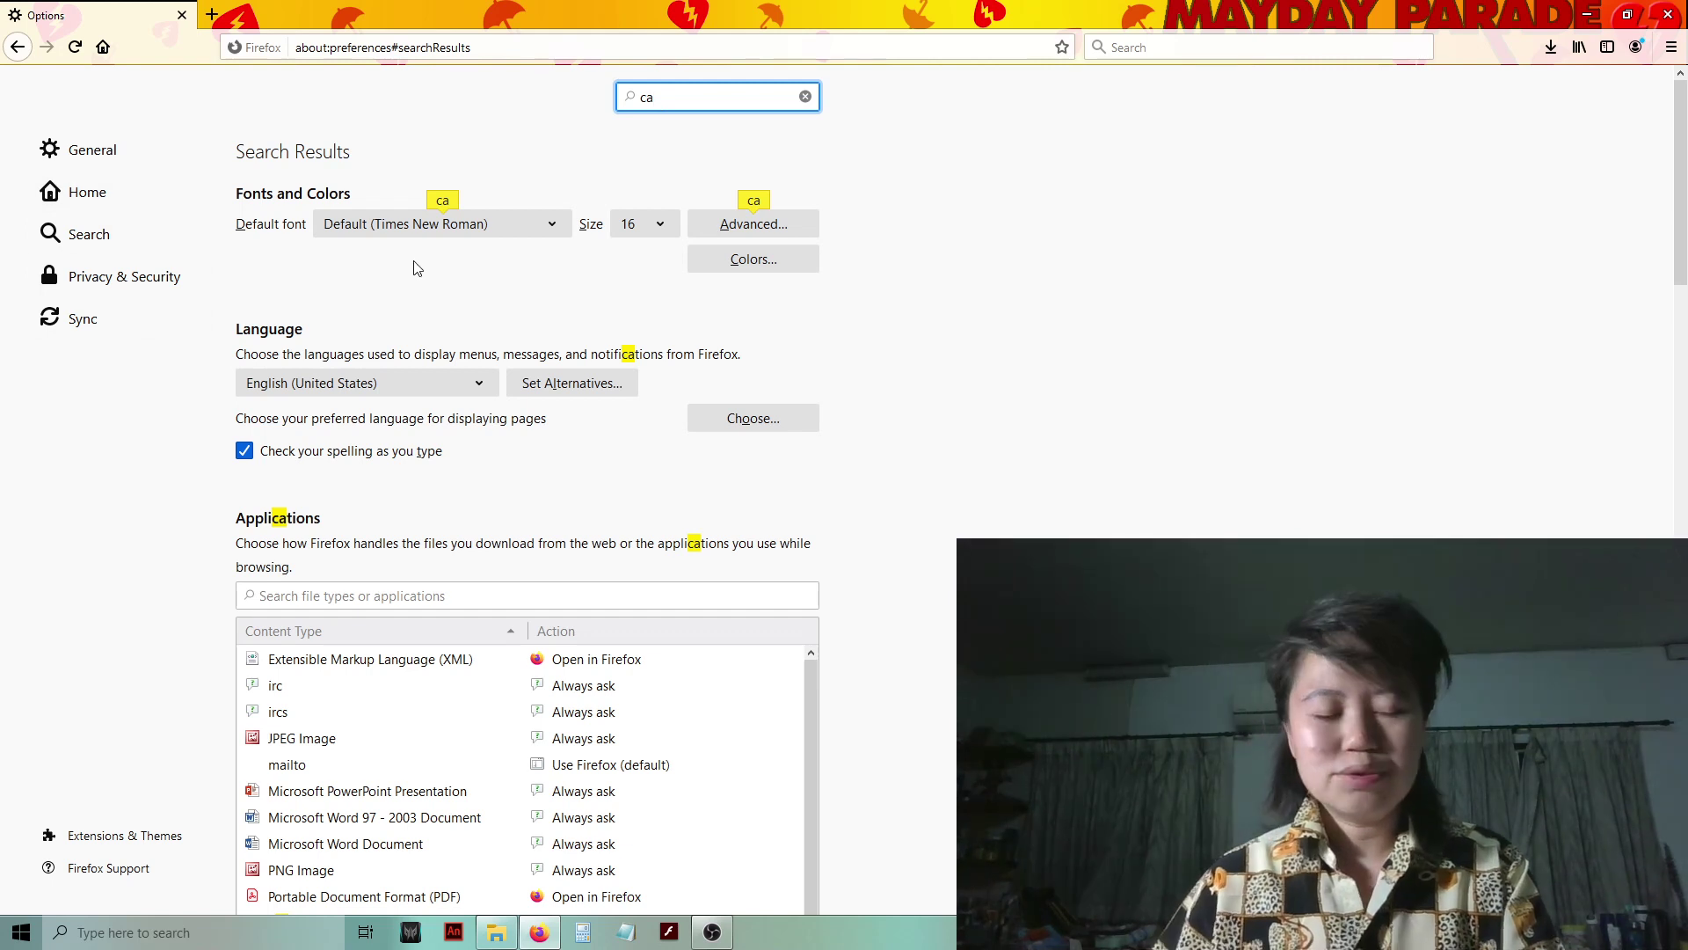
key("BackSpace")
type("er")
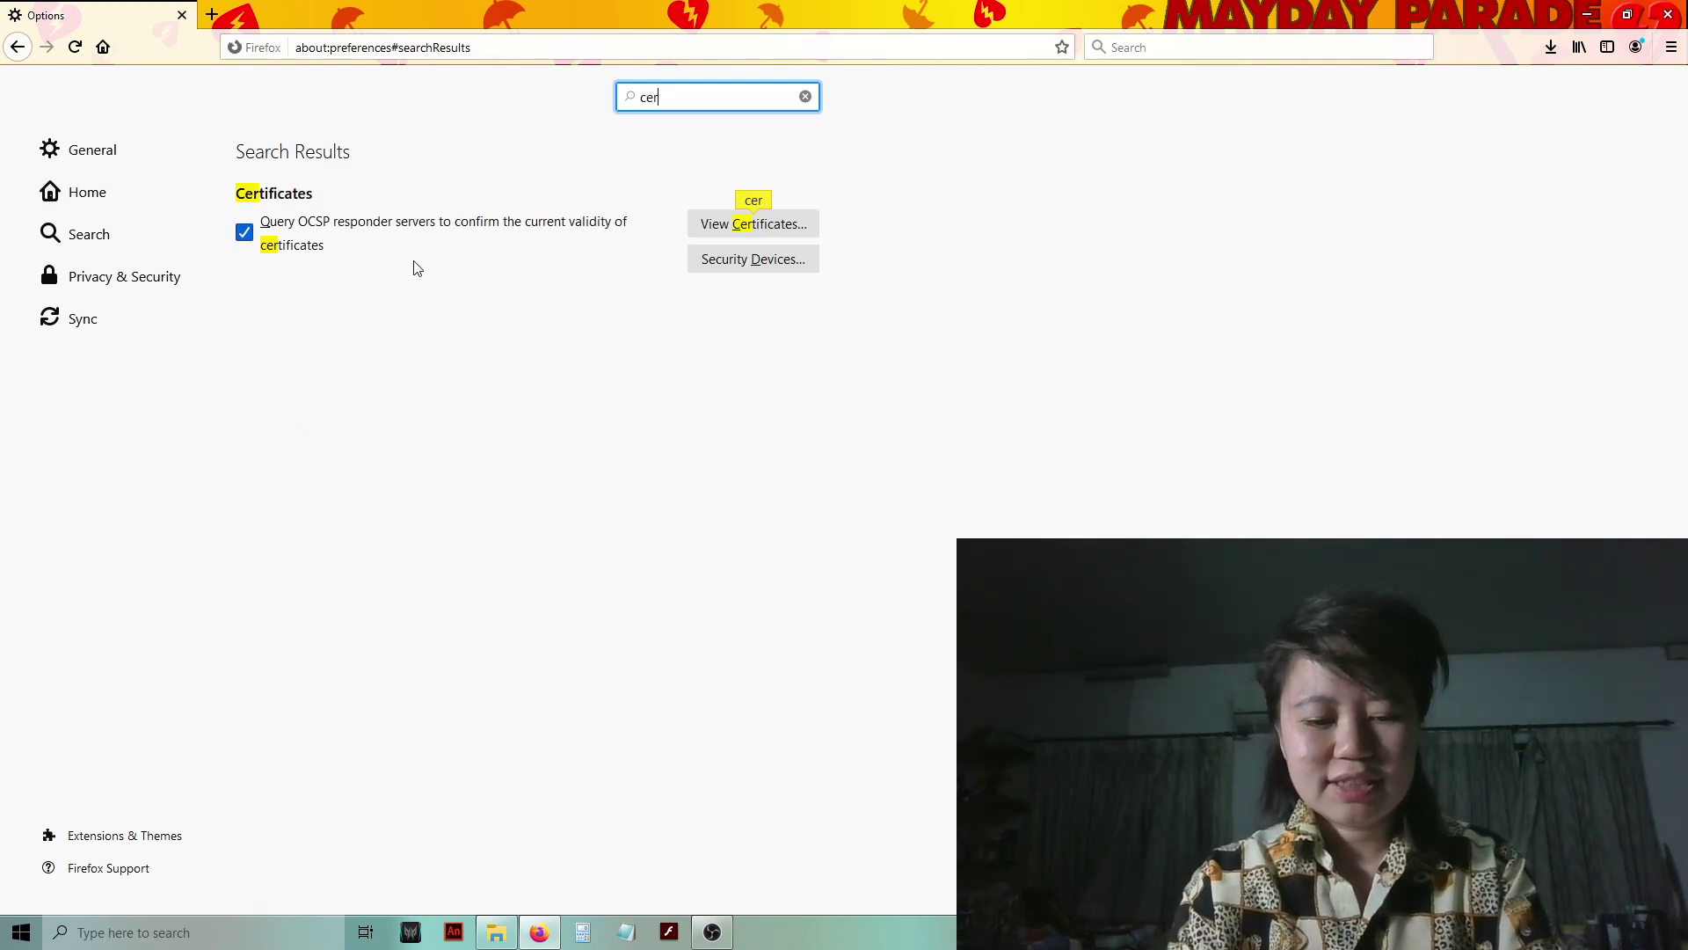
type("ti")
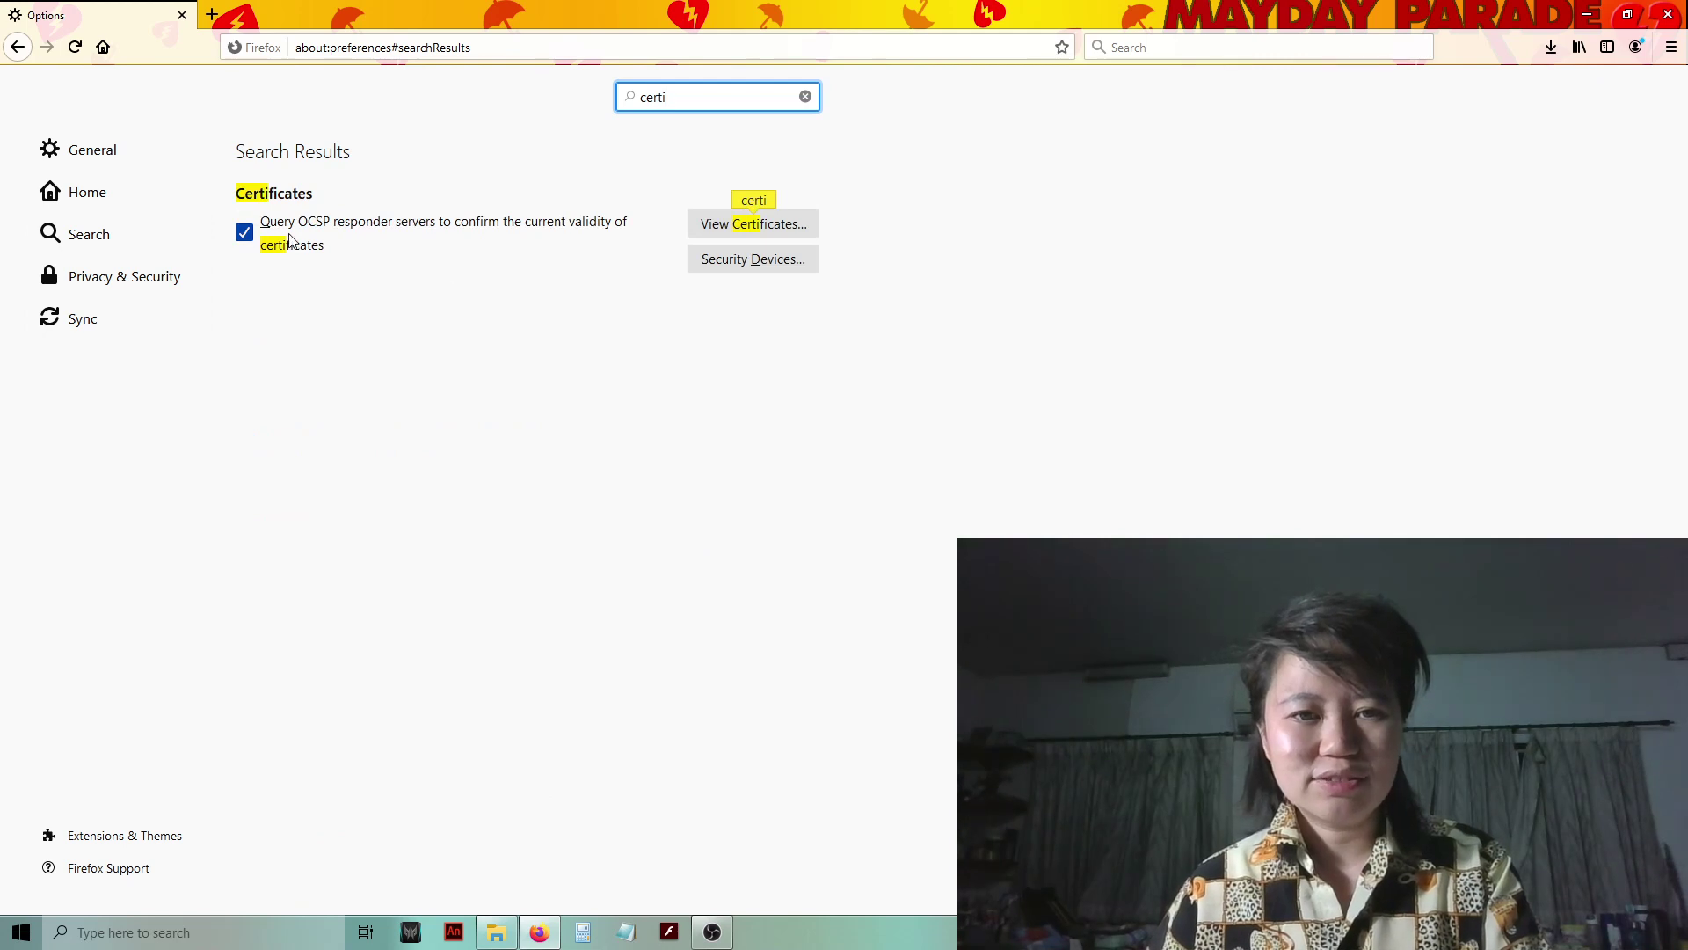
- Open the Certificate Manager via View Certificates and restore down the Firefox window
left_click(721, 225)
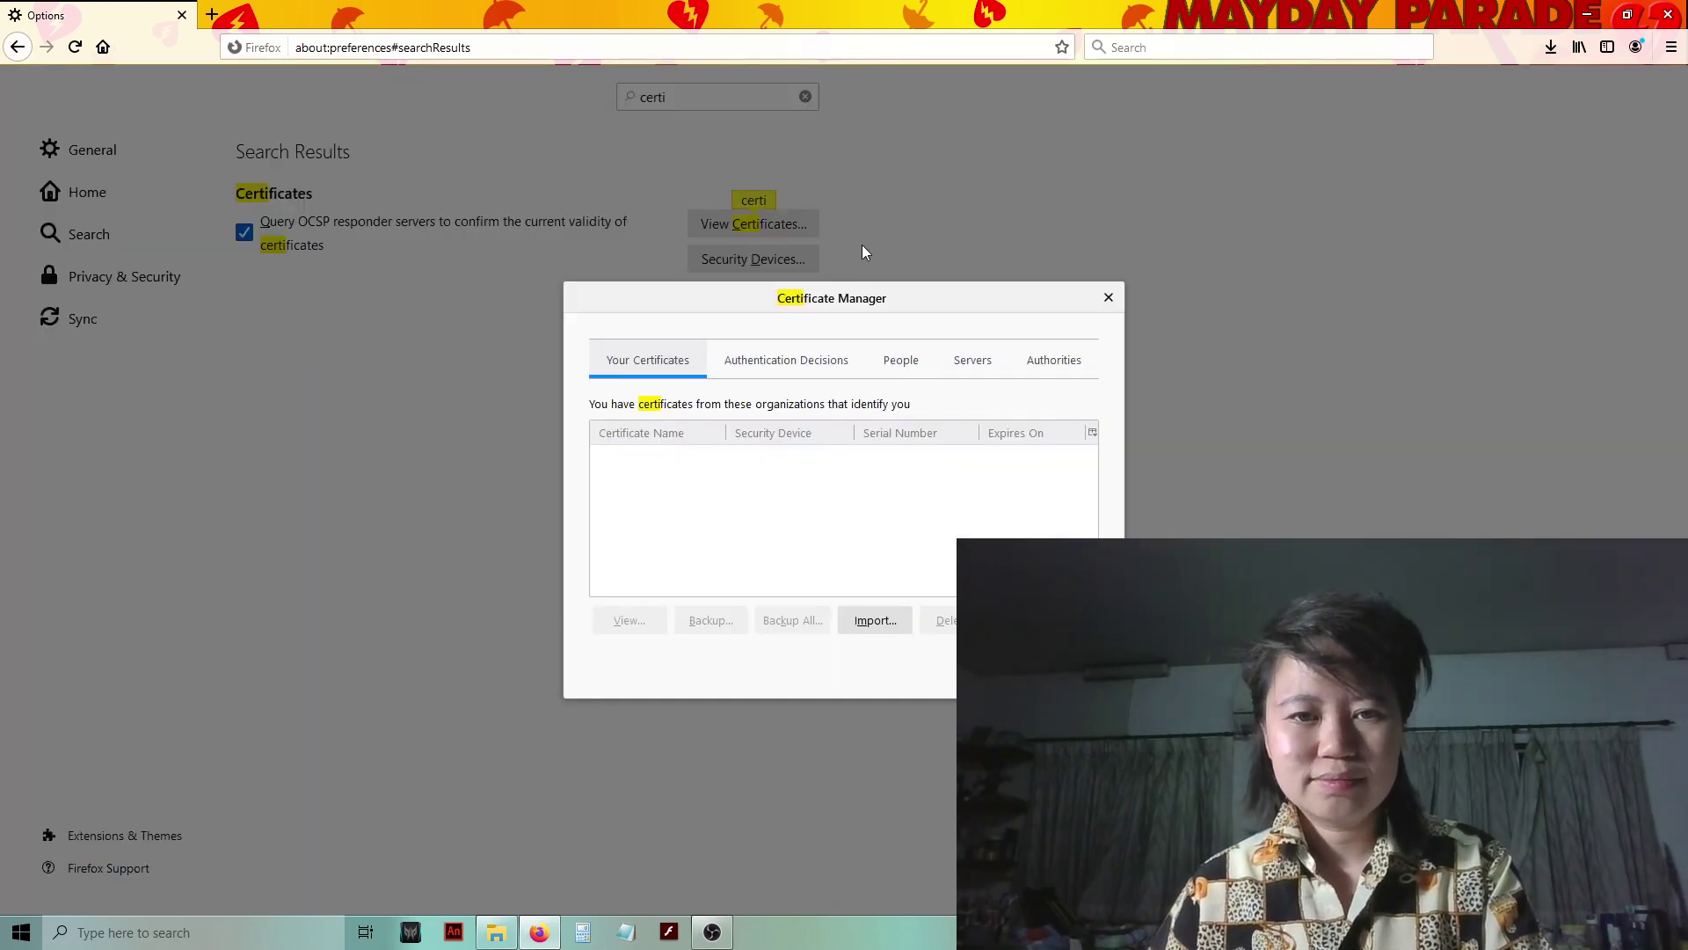
left_click(1108, 297)
left_click(800, 223)
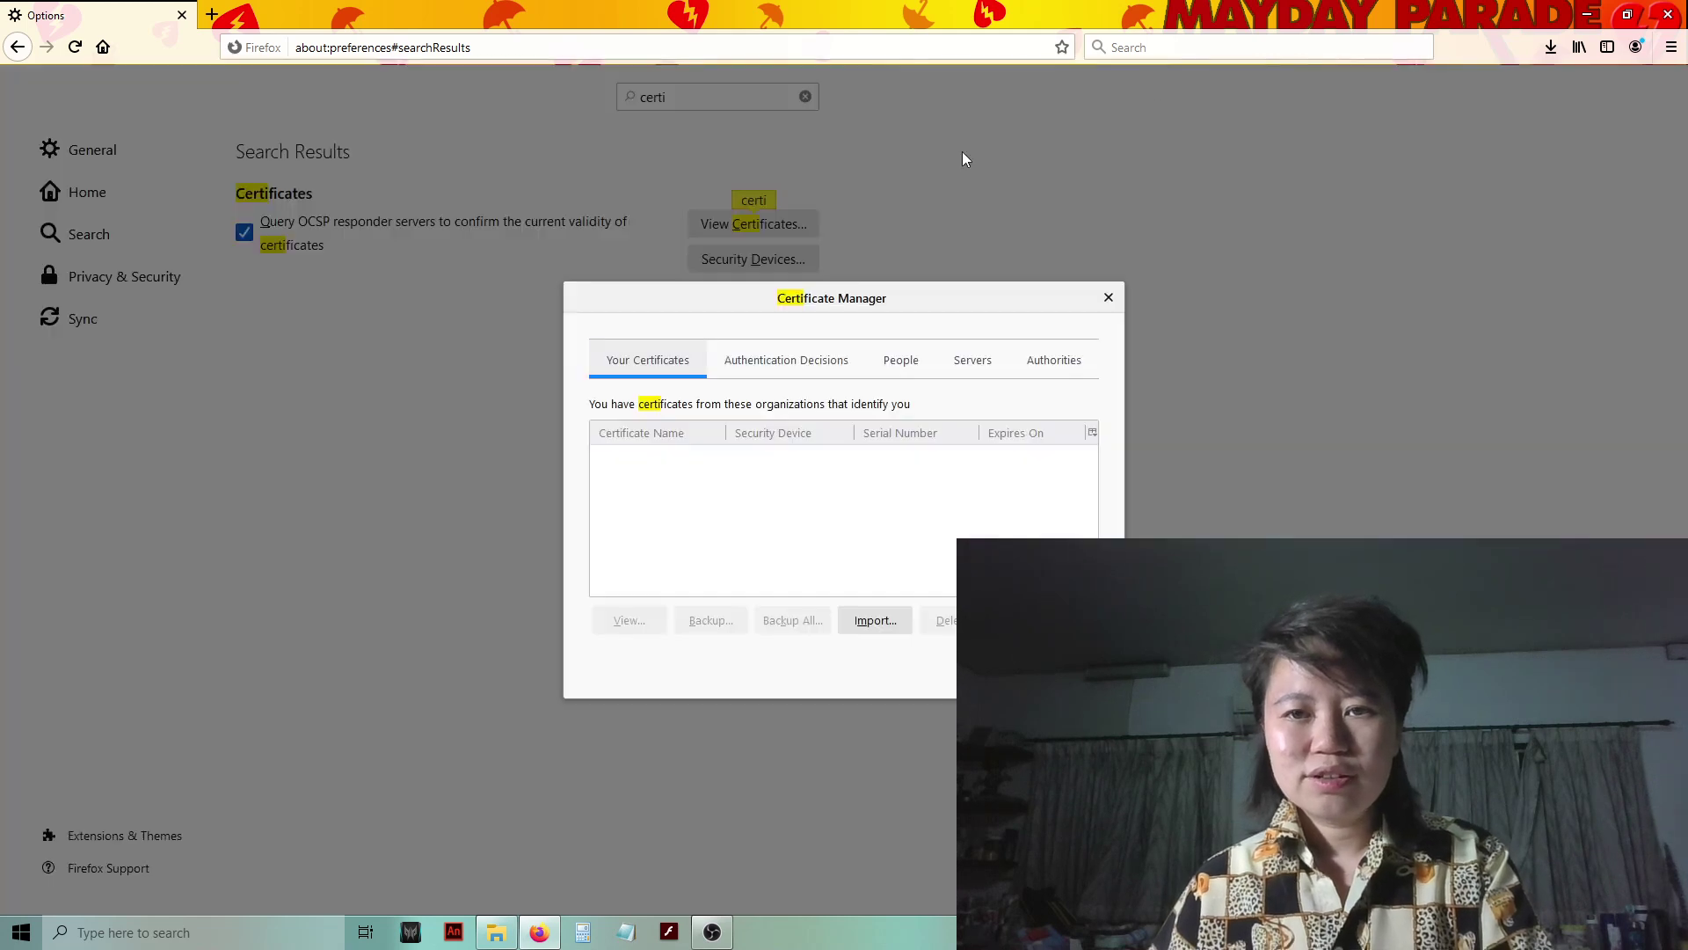
left_click(1627, 14)
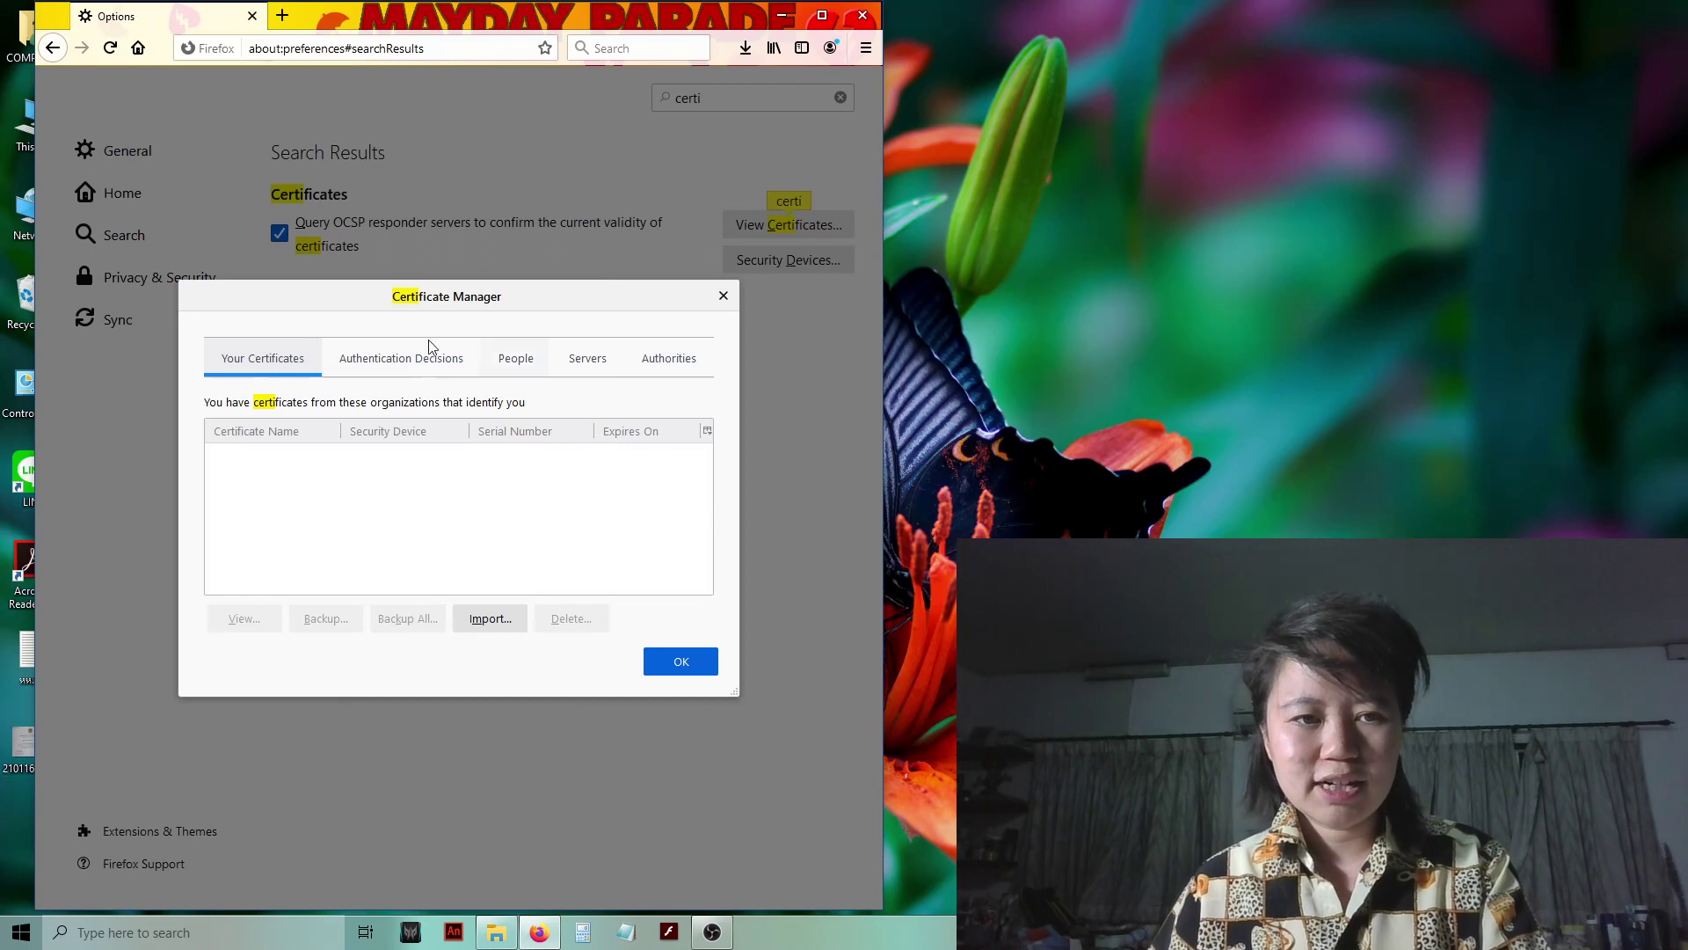
- Browse the Authentication Decisions and Authorities tabs, ending on the empty Your Certificates list
left_click(401, 359)
left_click(263, 359)
left_click(668, 360)
left_click(269, 364)
left_click(384, 368)
left_click(246, 361)
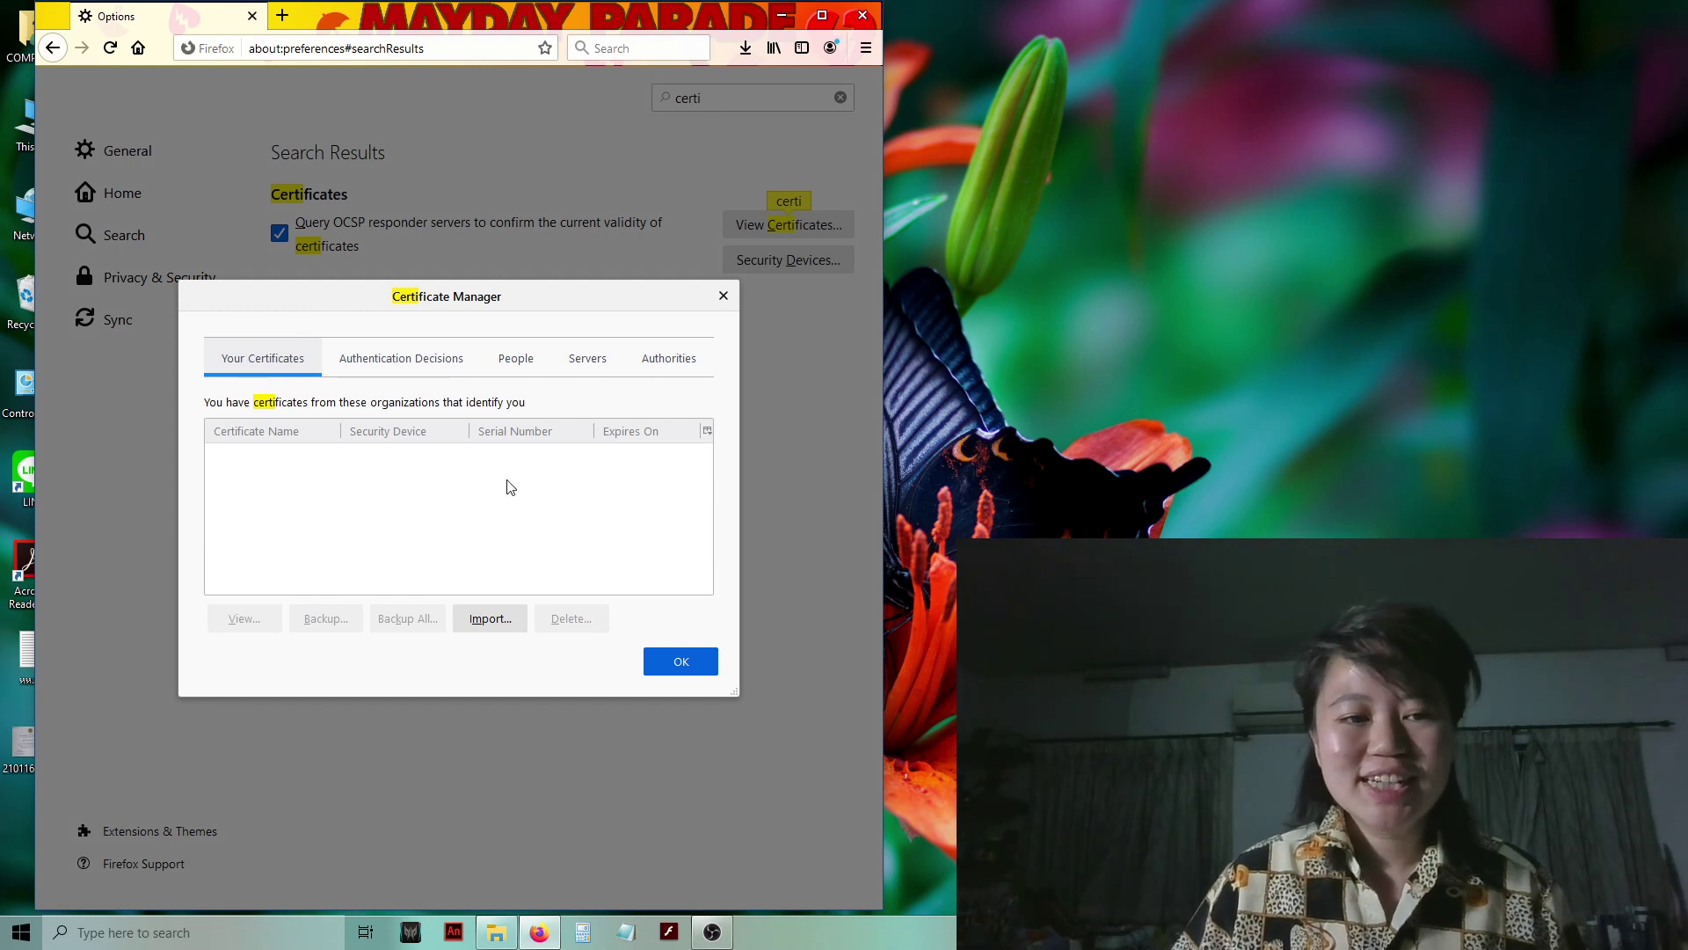
- Import helloWorld.pfx from DATA (D:) with its password and select the COMPUTER certificate
left_click(489, 619)
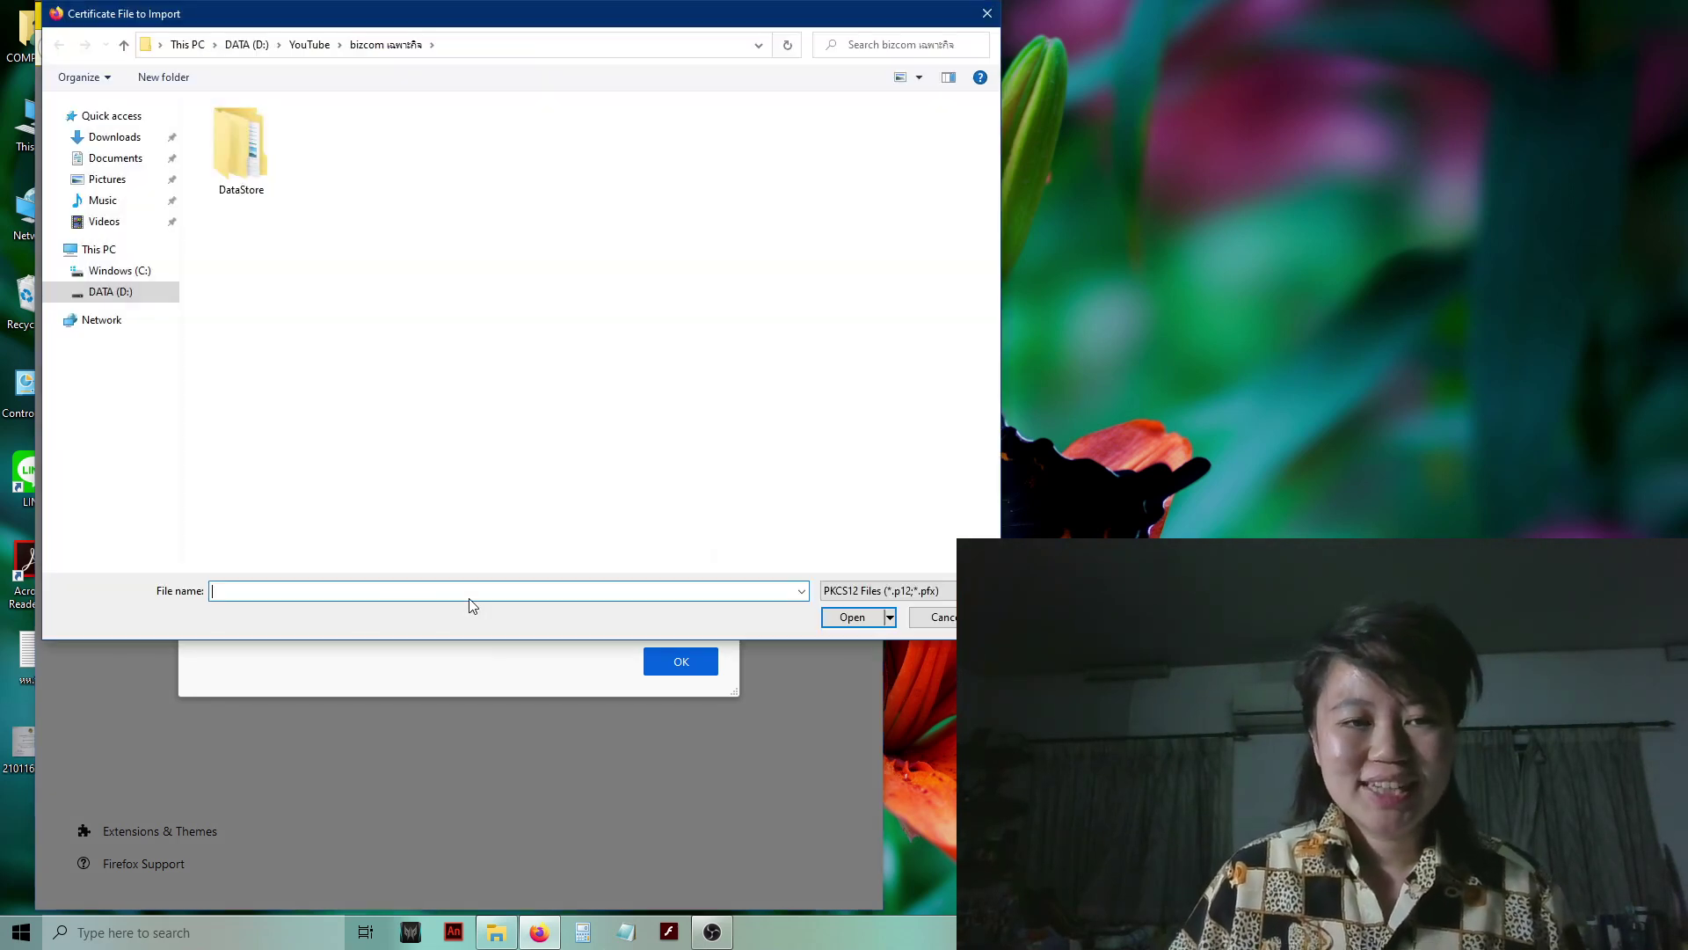
left_click(111, 292)
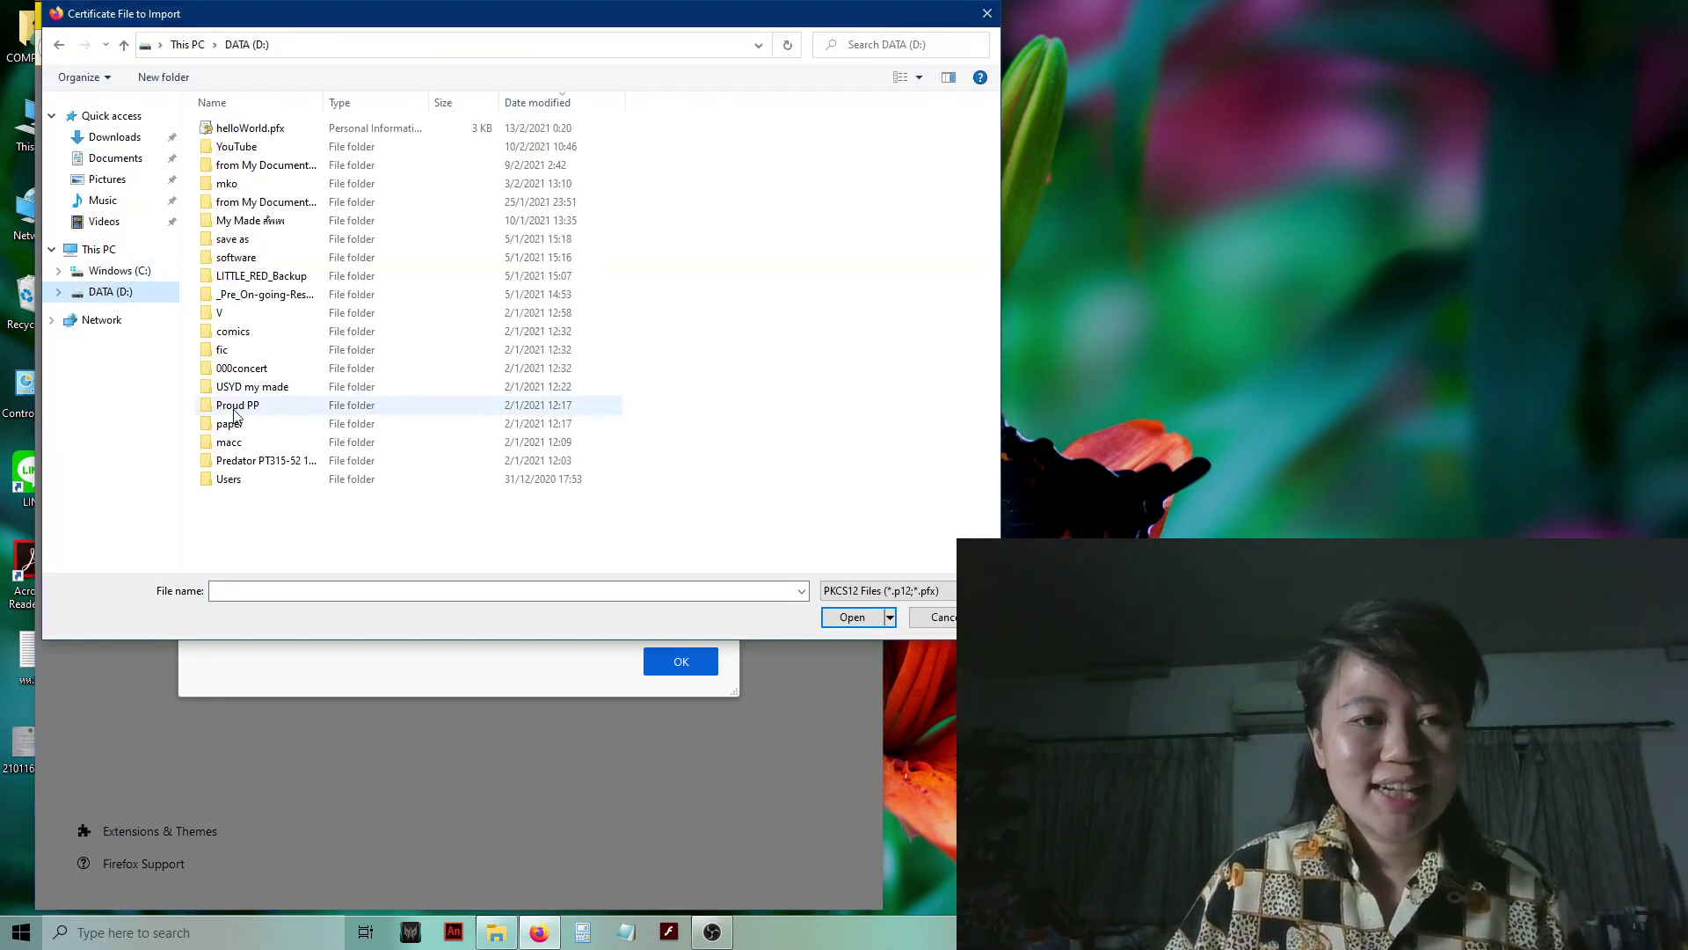
left_click(264, 129)
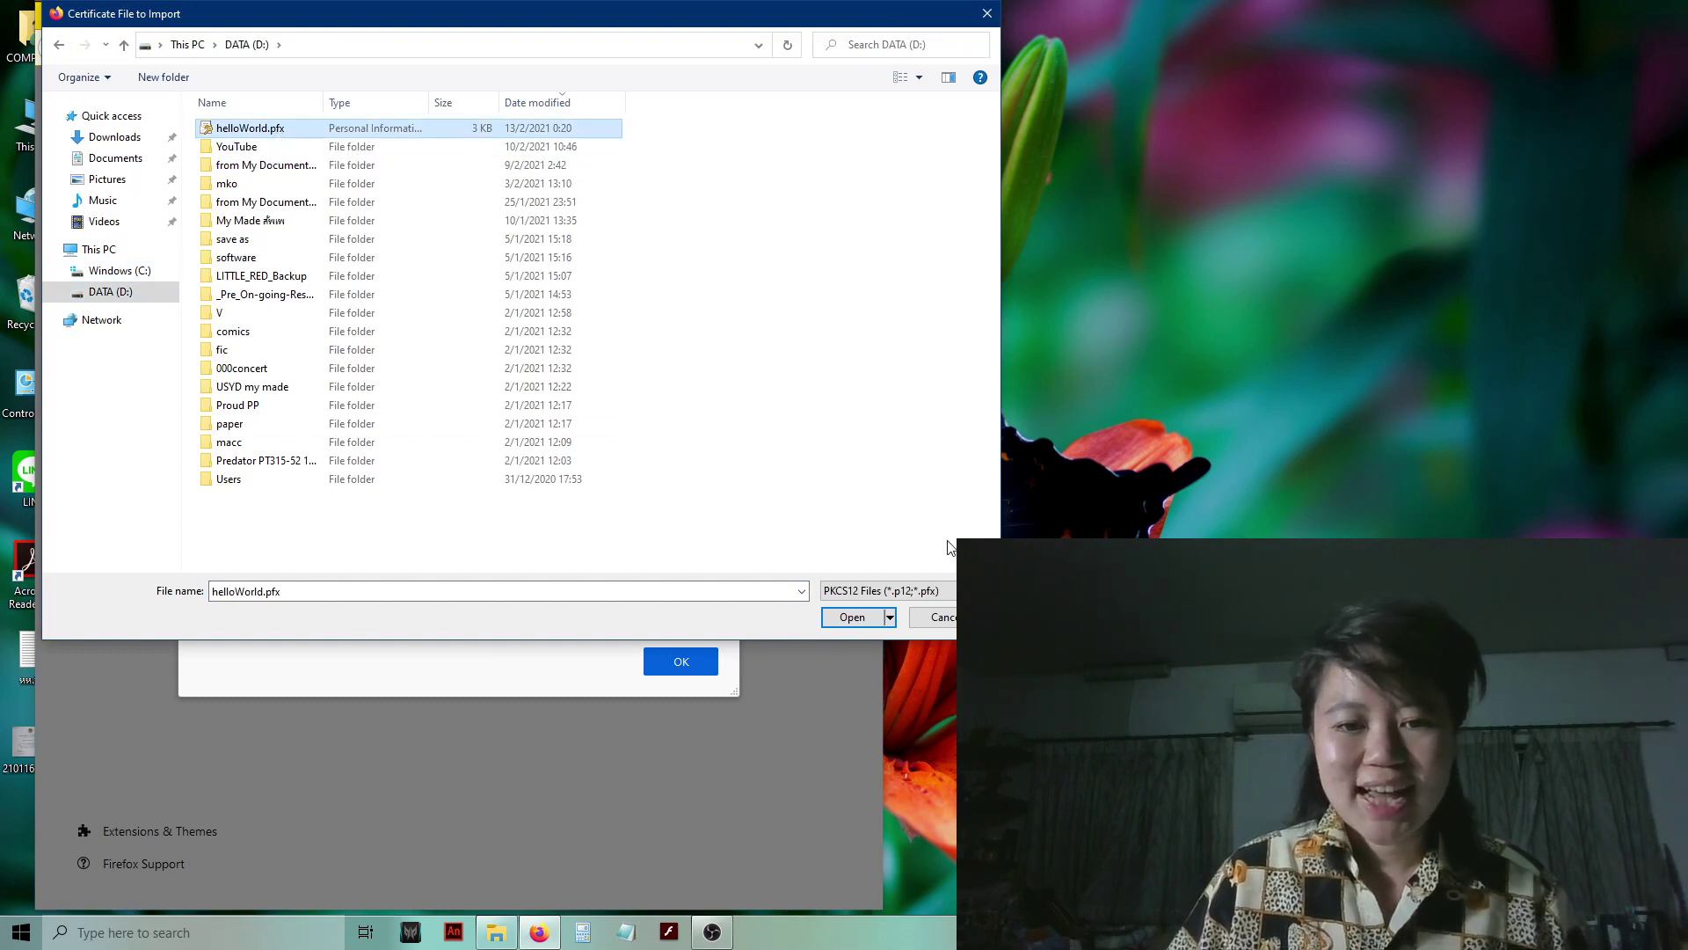
left_click(851, 619)
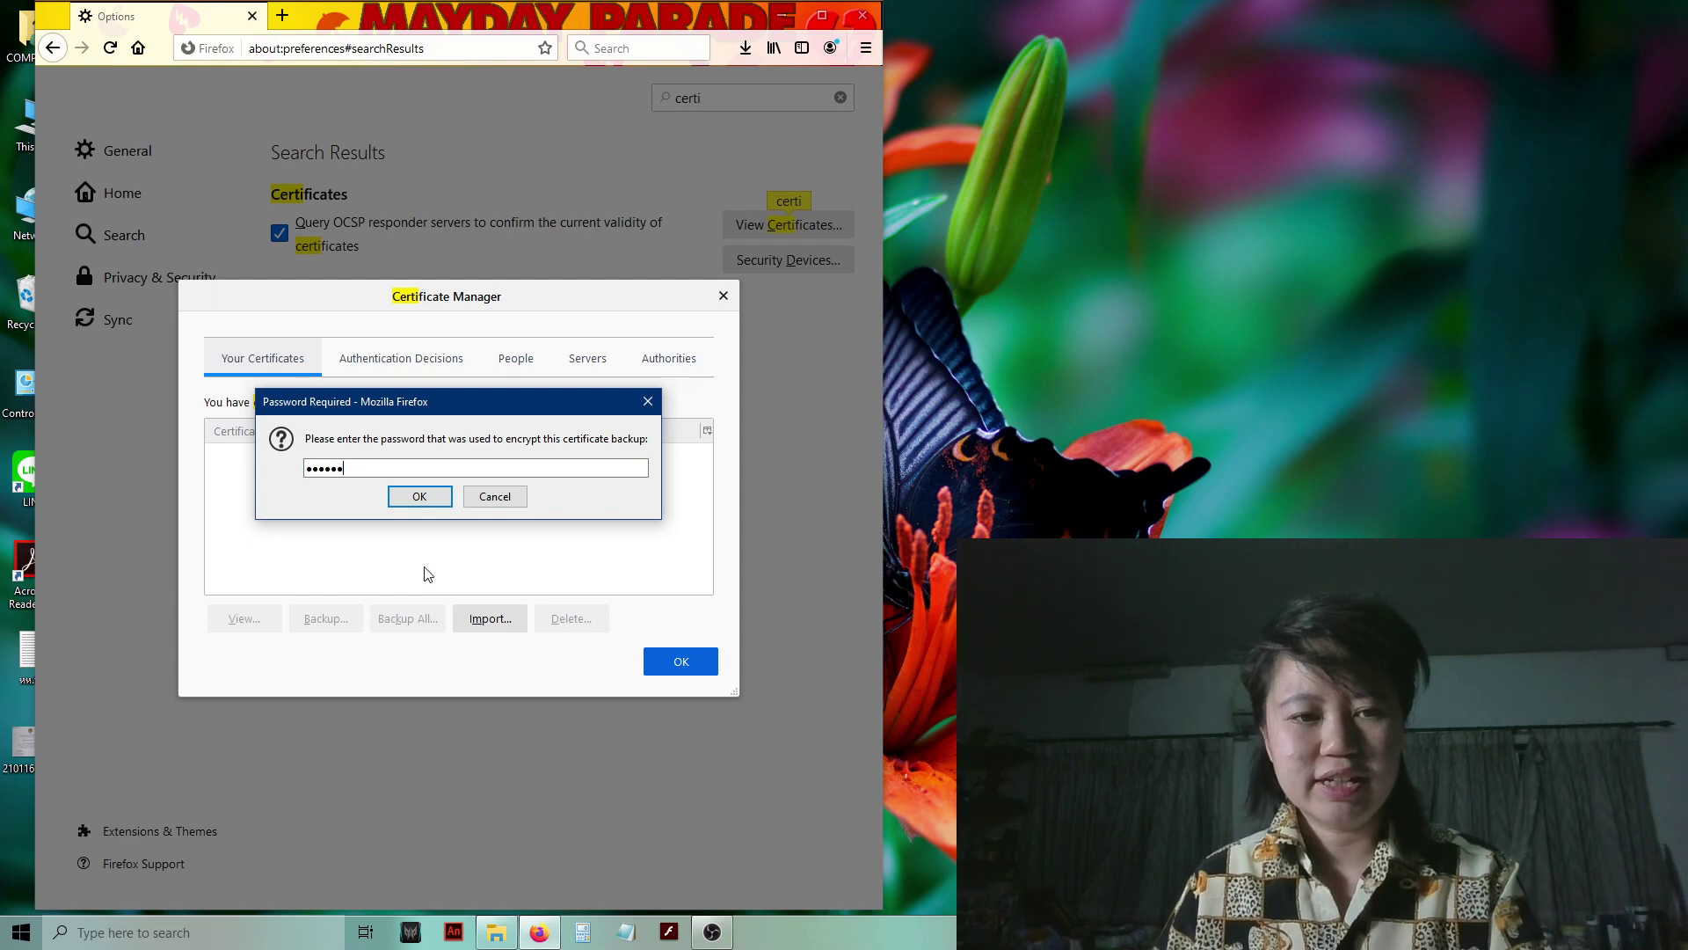
left_click(413, 498)
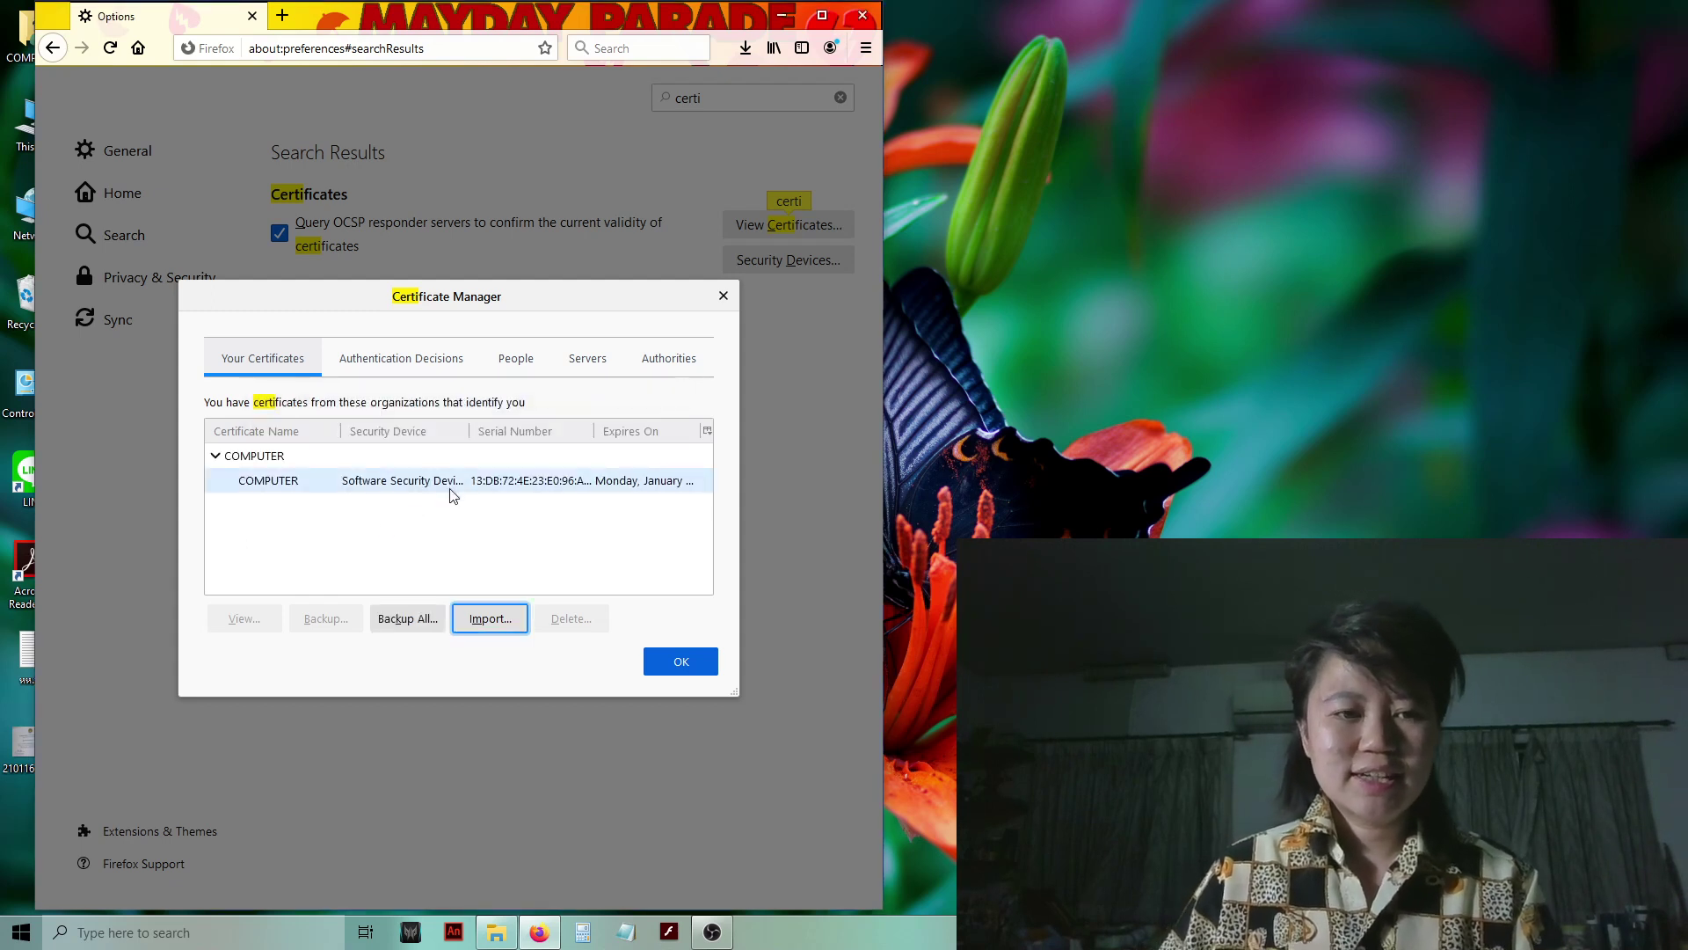
left_click(281, 479)
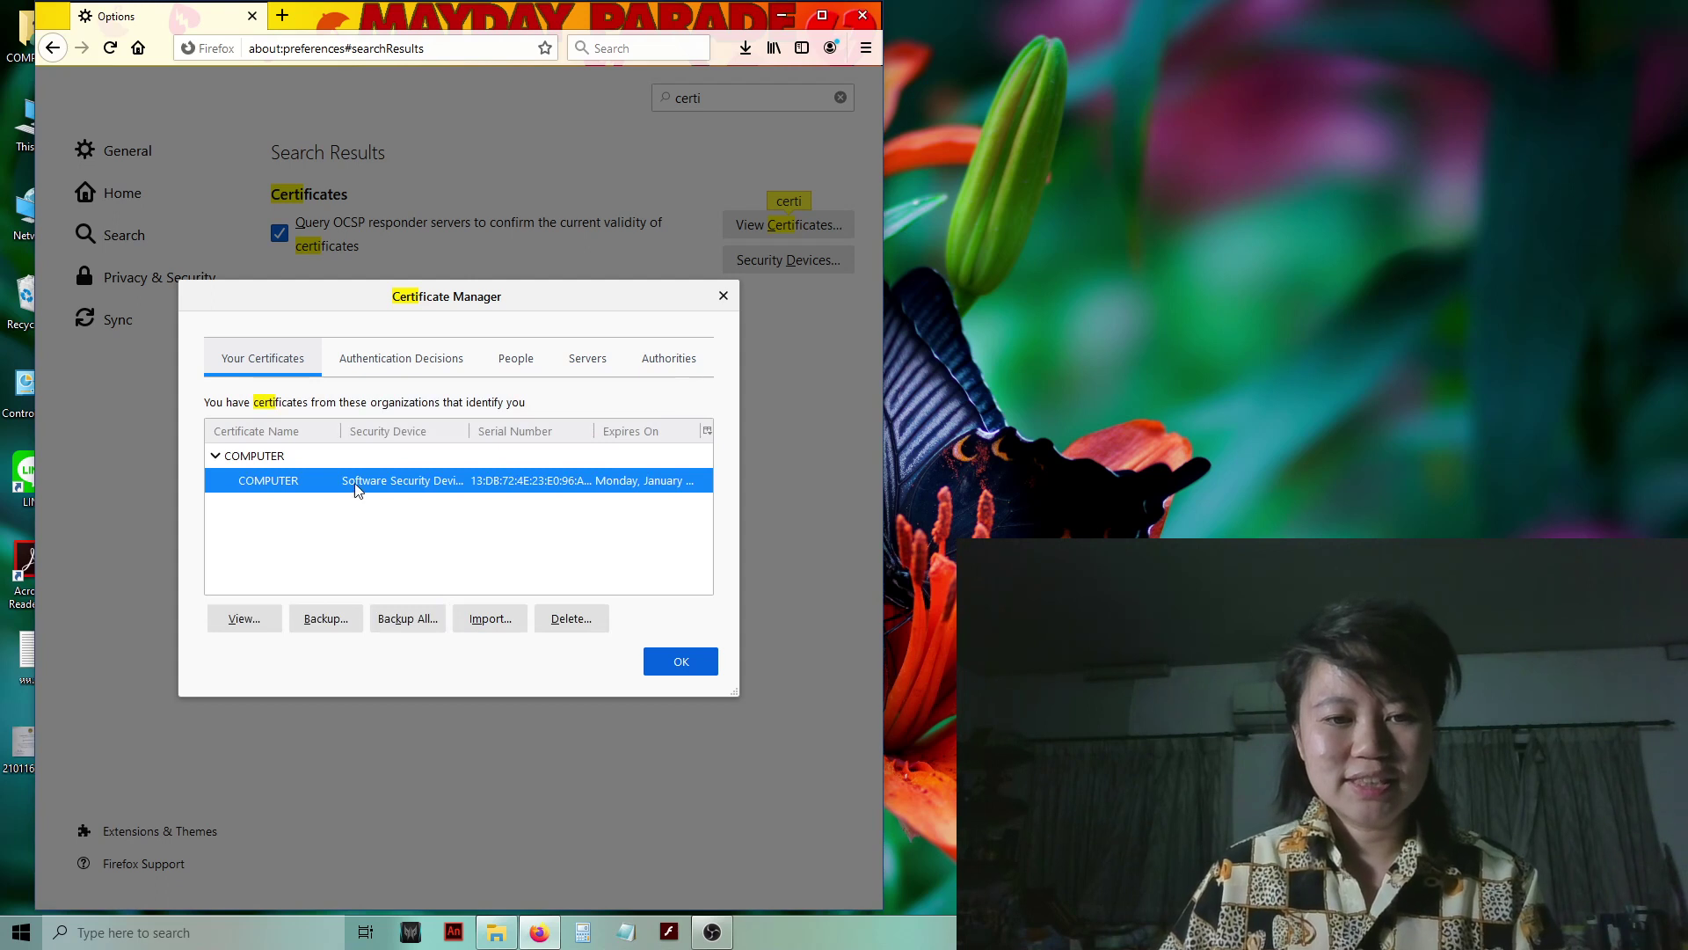
- Back up the COMPUTER certificate as HelloUniverse, PKCS12 Files type, on DATA (D:)
left_click(326, 626)
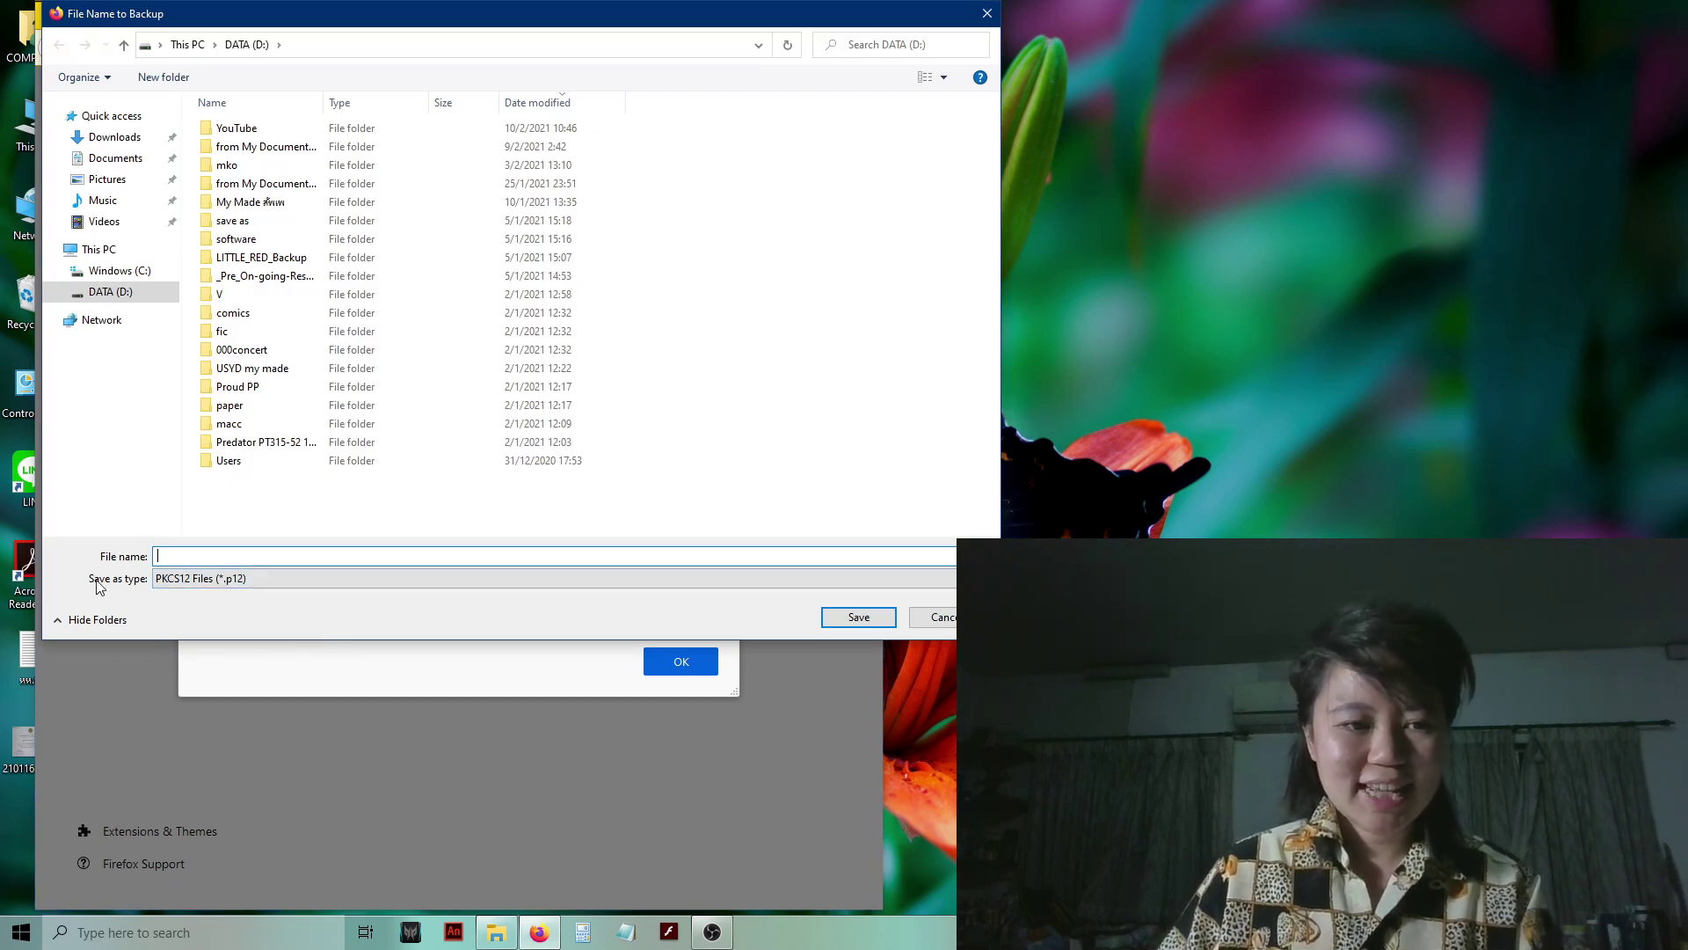
left_click(246, 579)
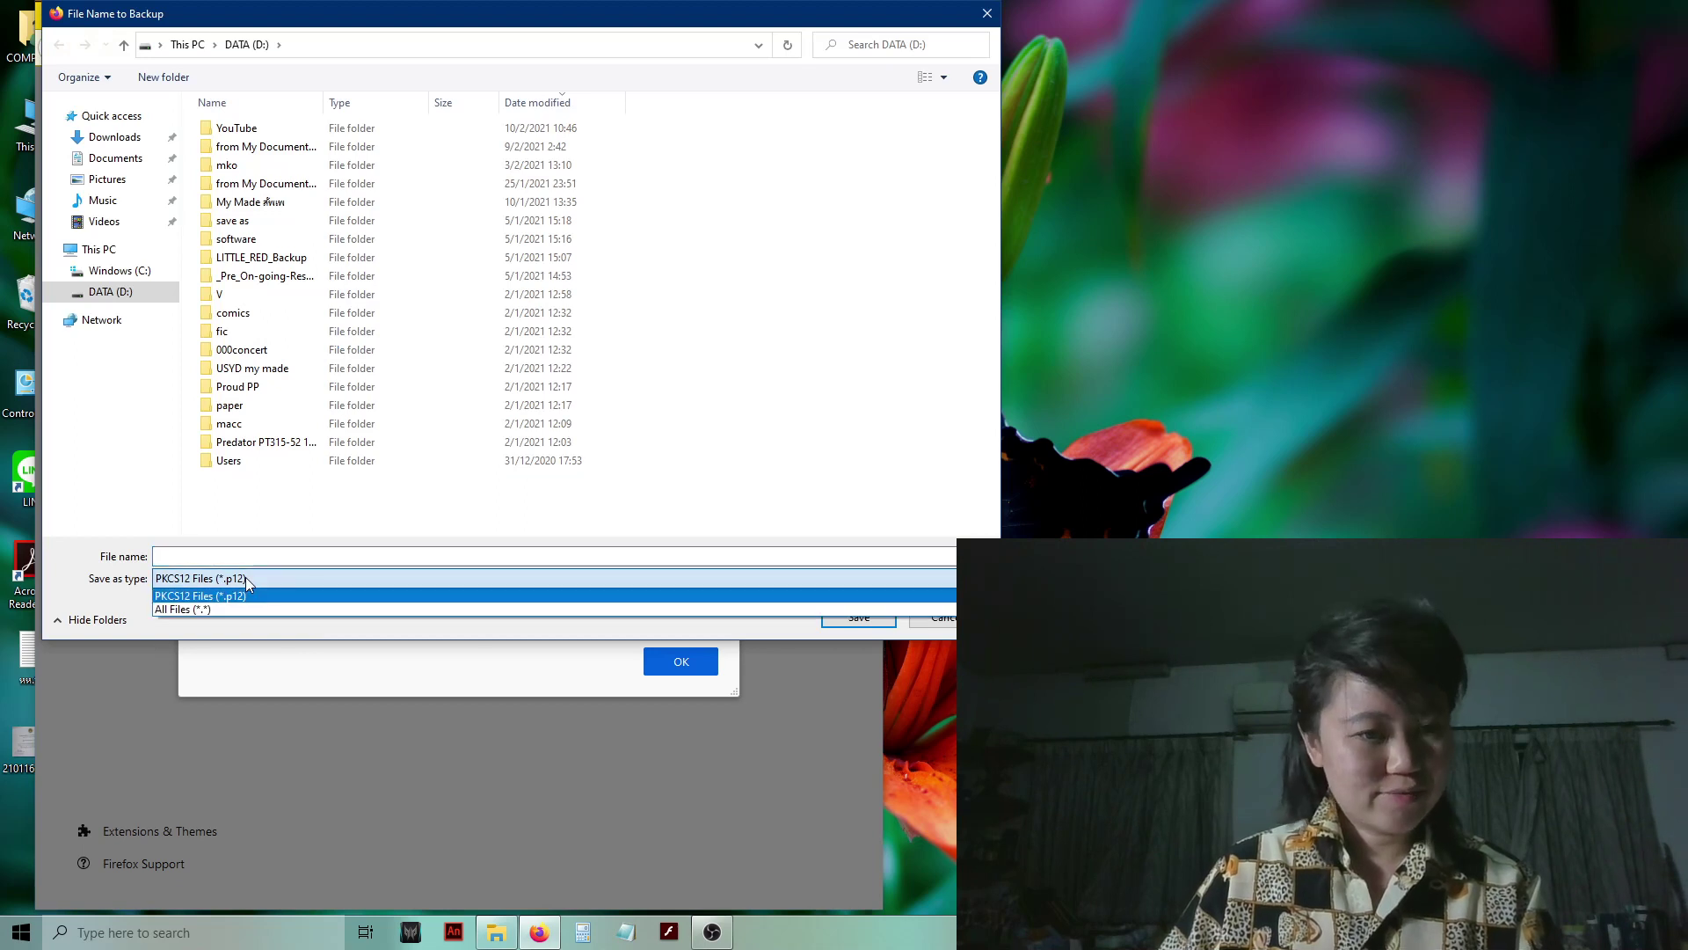
left_click(246, 591)
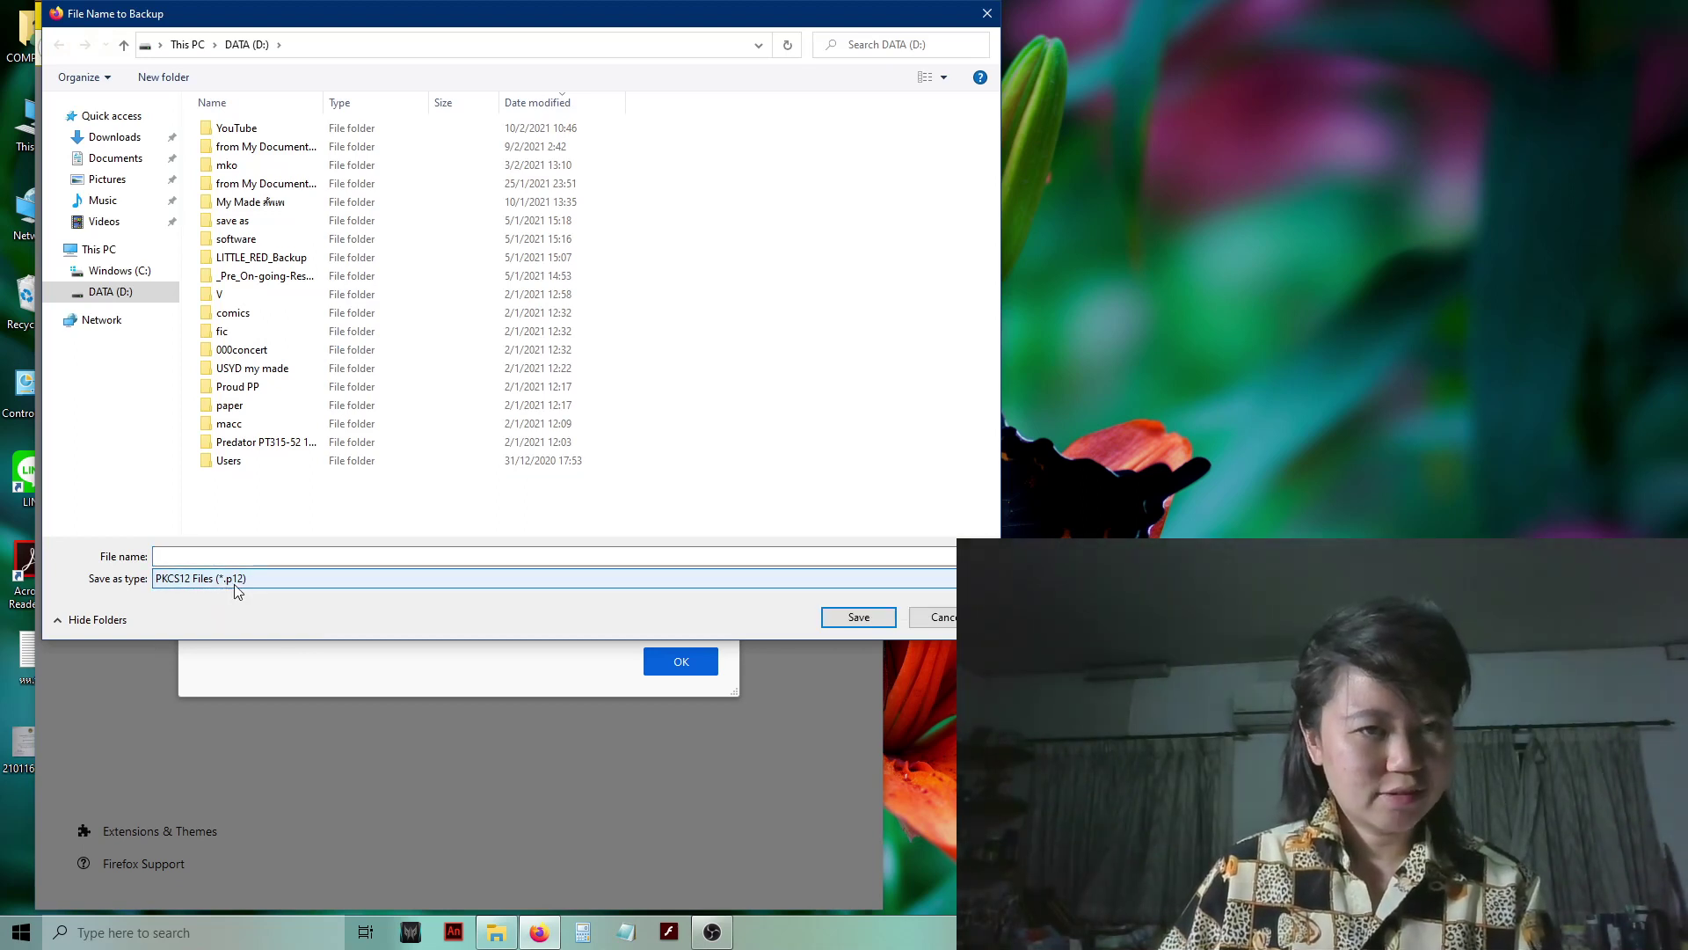
left_click(190, 552)
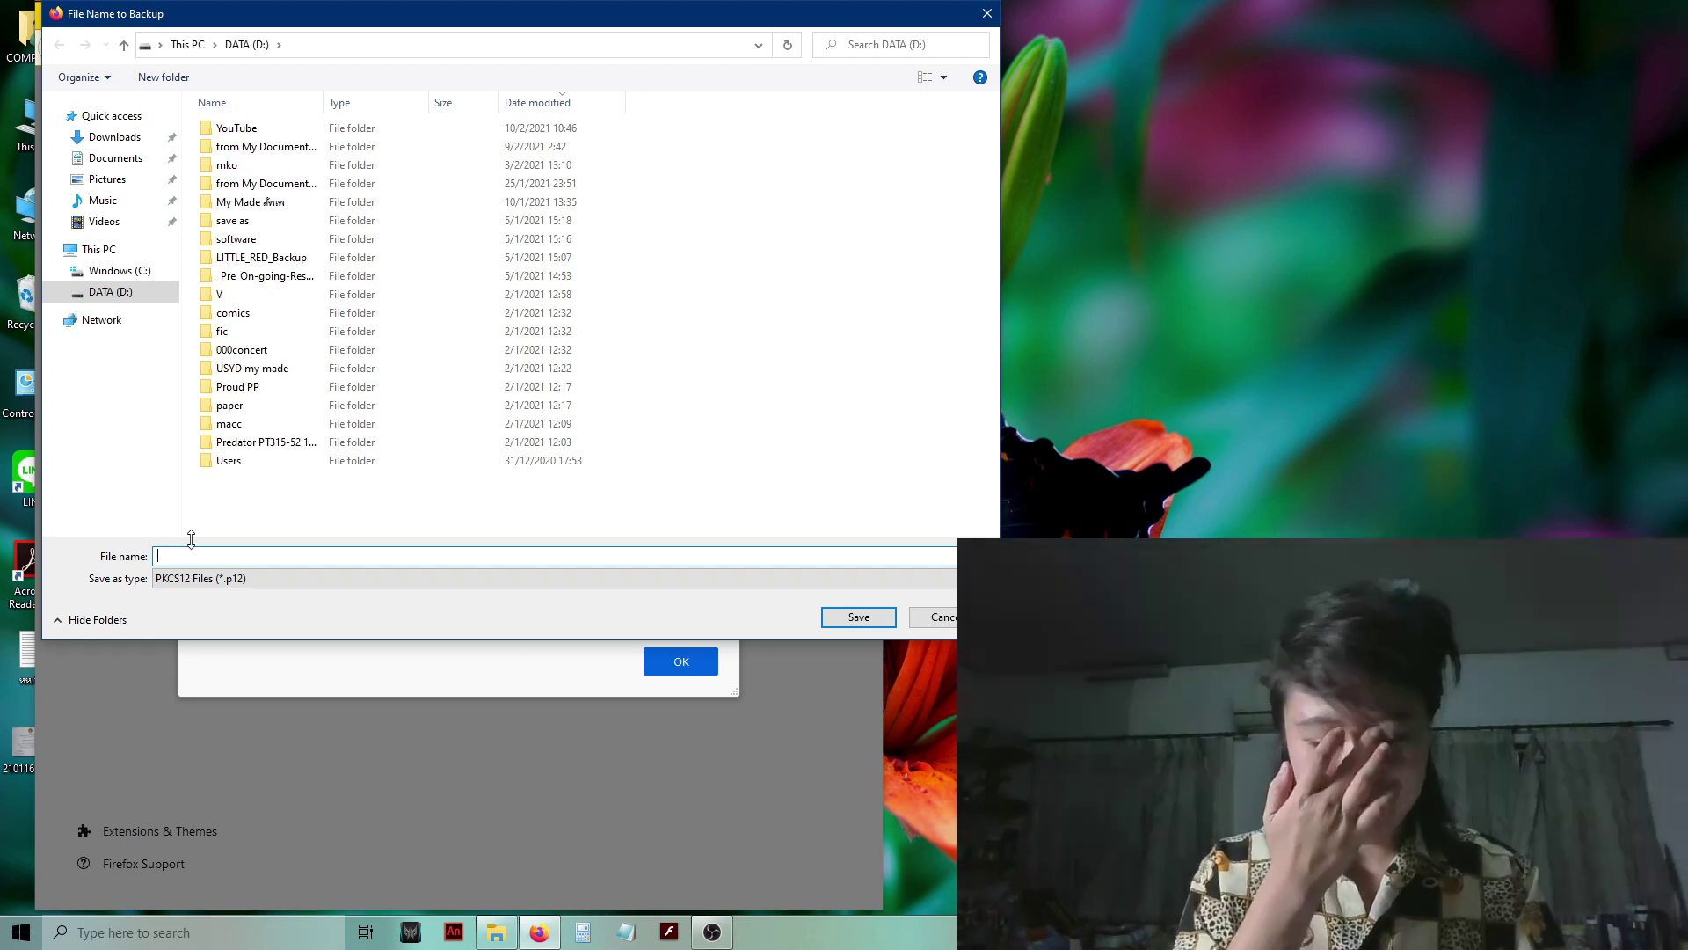
type("Hello")
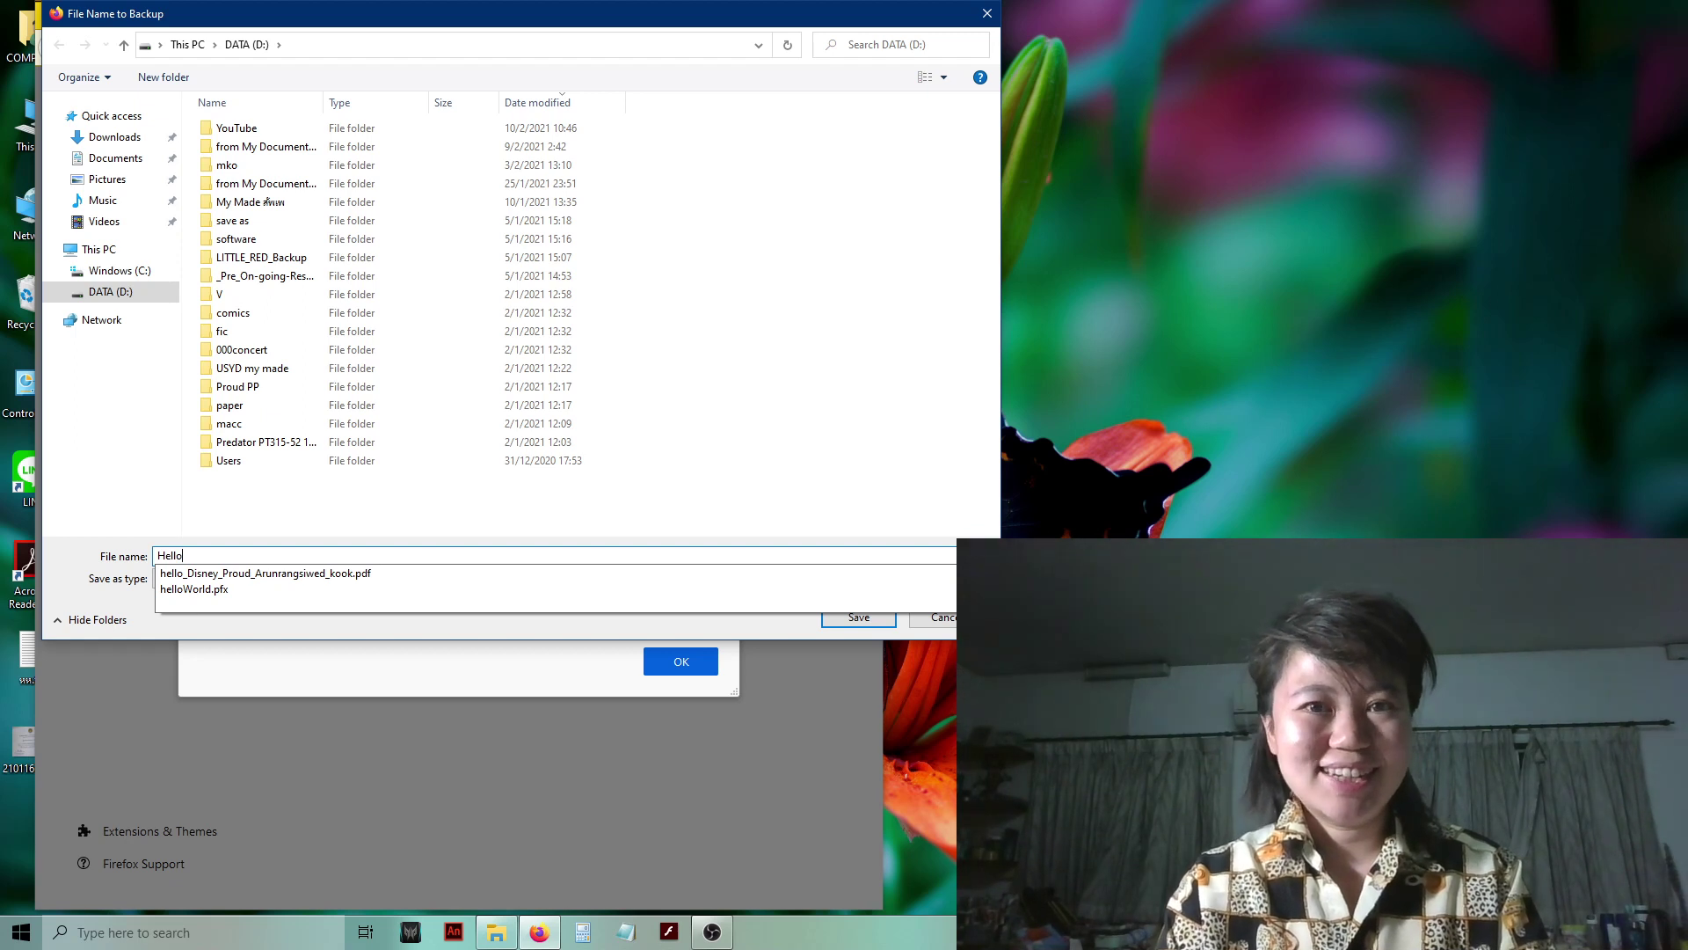
type("Universe")
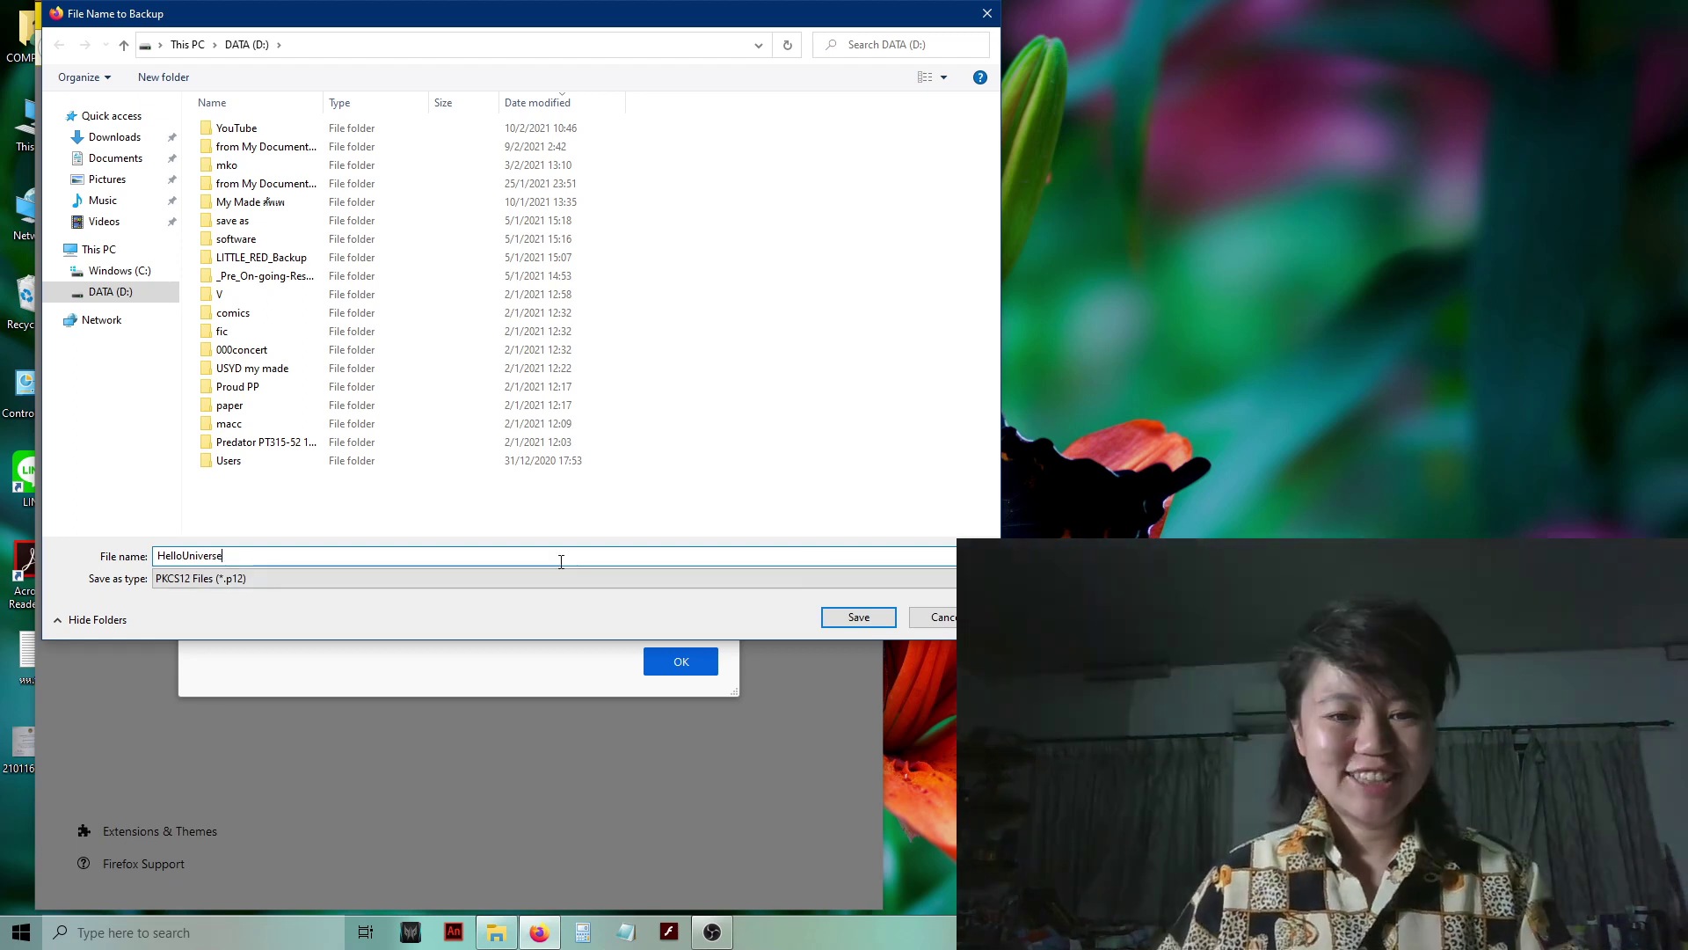
left_click(857, 618)
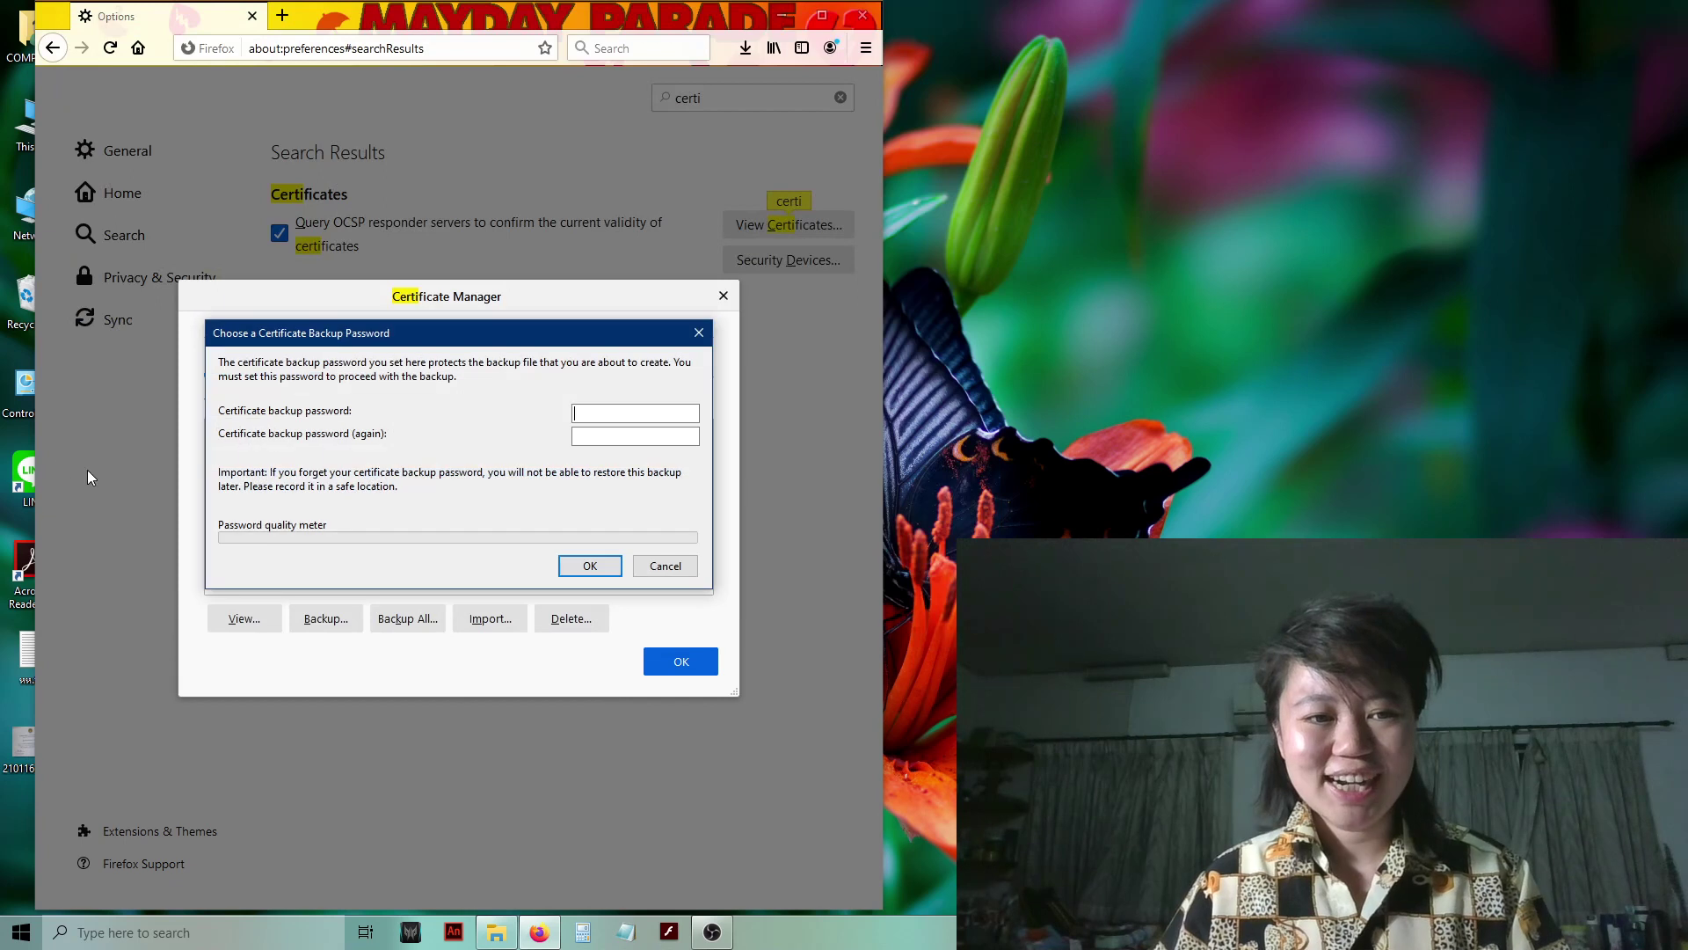
- Enter and confirm the backup password to finish the backup, then close Certificate Manager
left_click(618, 409)
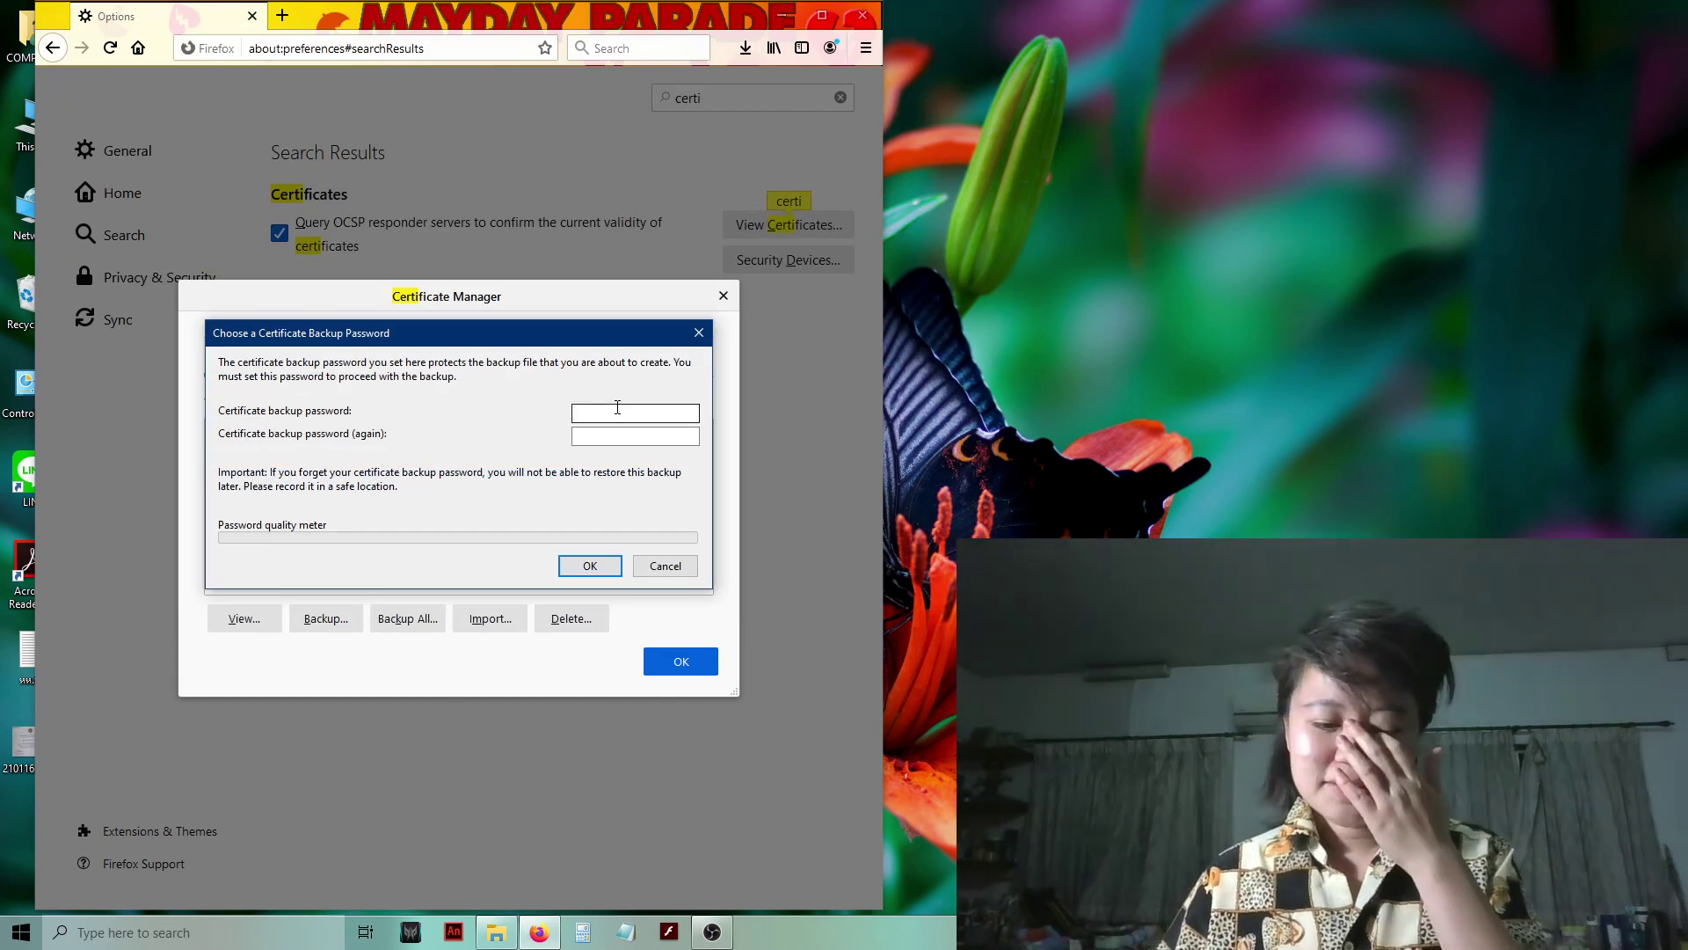
type("123456")
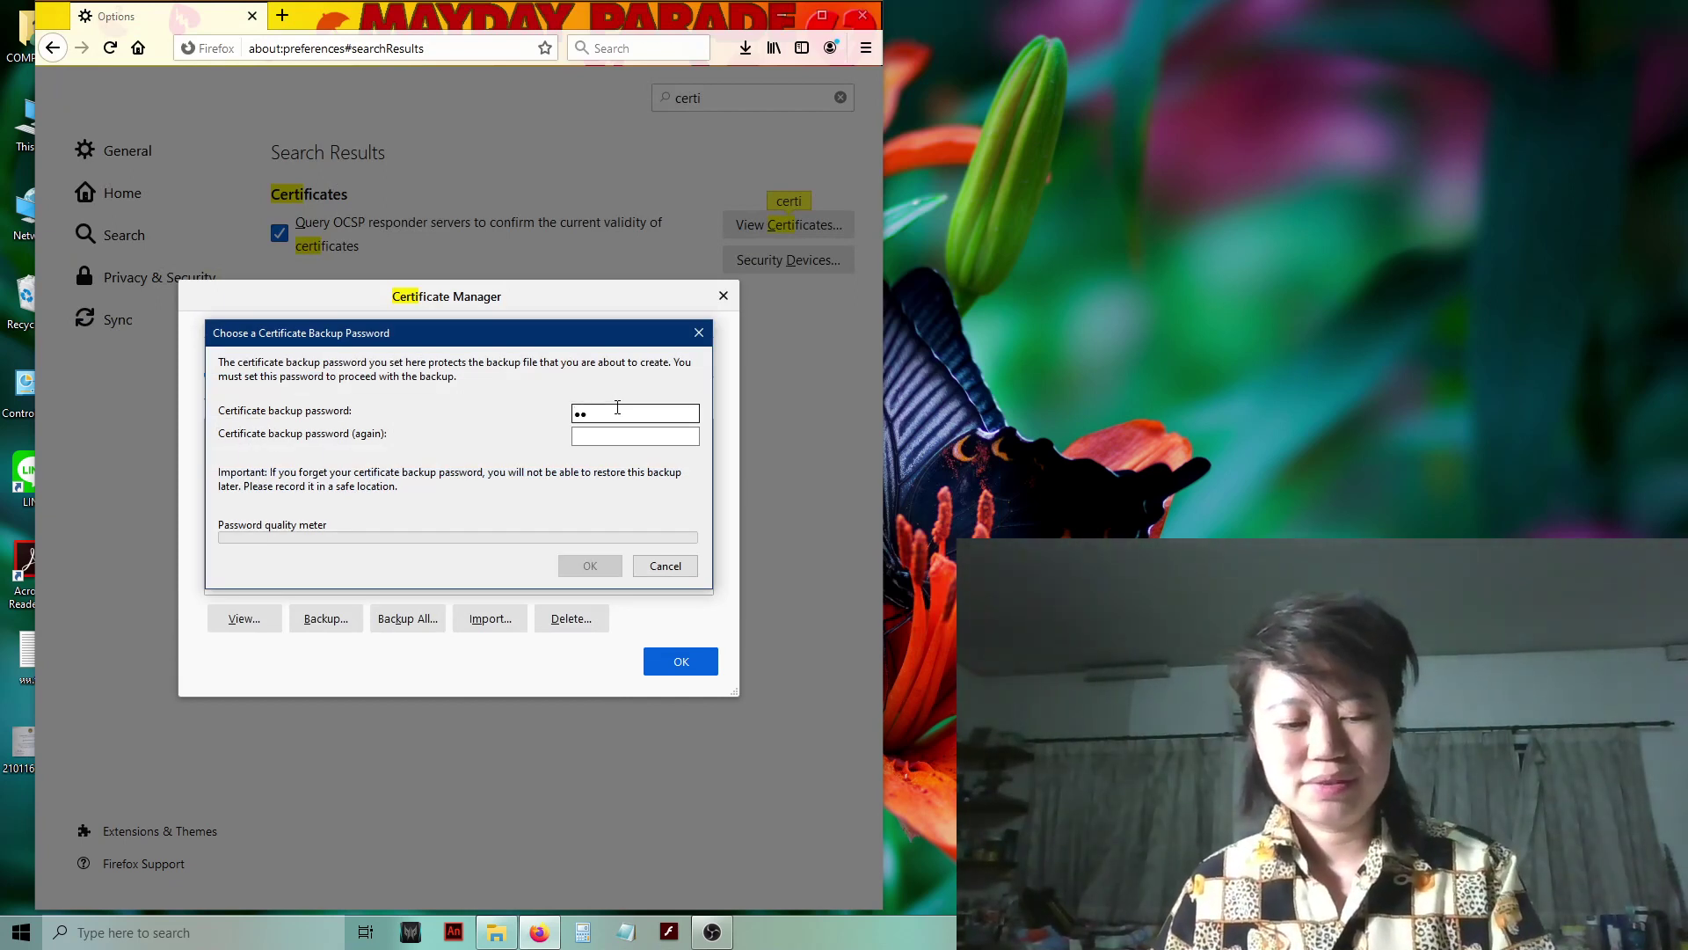
left_click(621, 443)
type("123456")
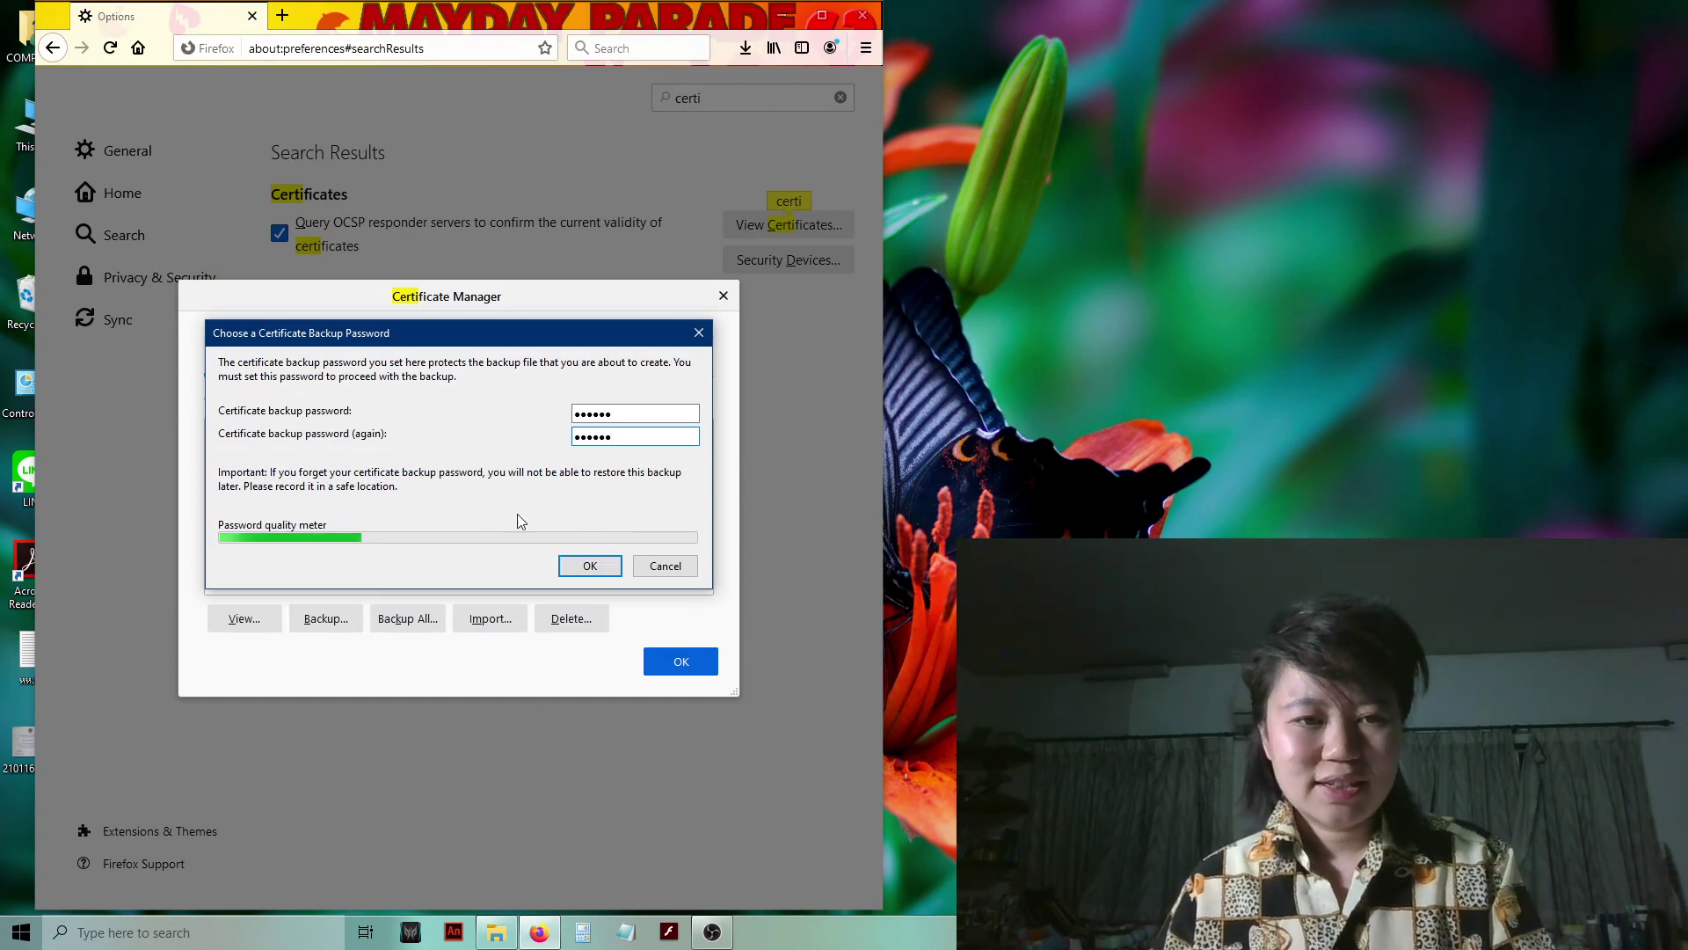
left_click(586, 570)
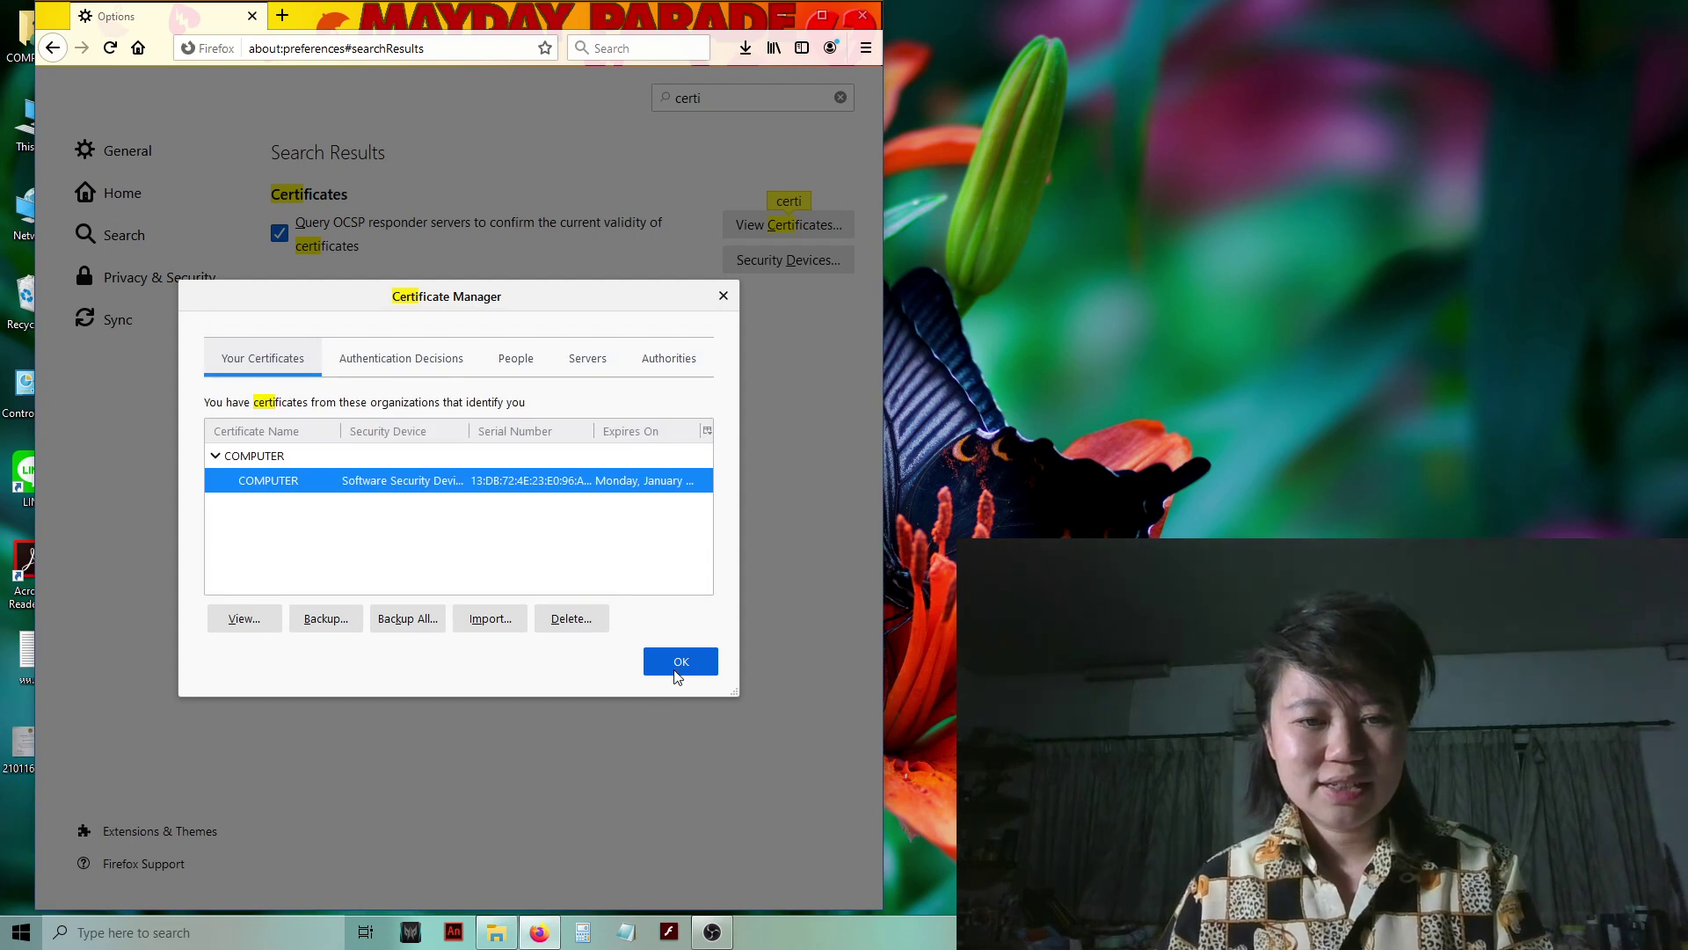
left_click(680, 664)
left_click(679, 664)
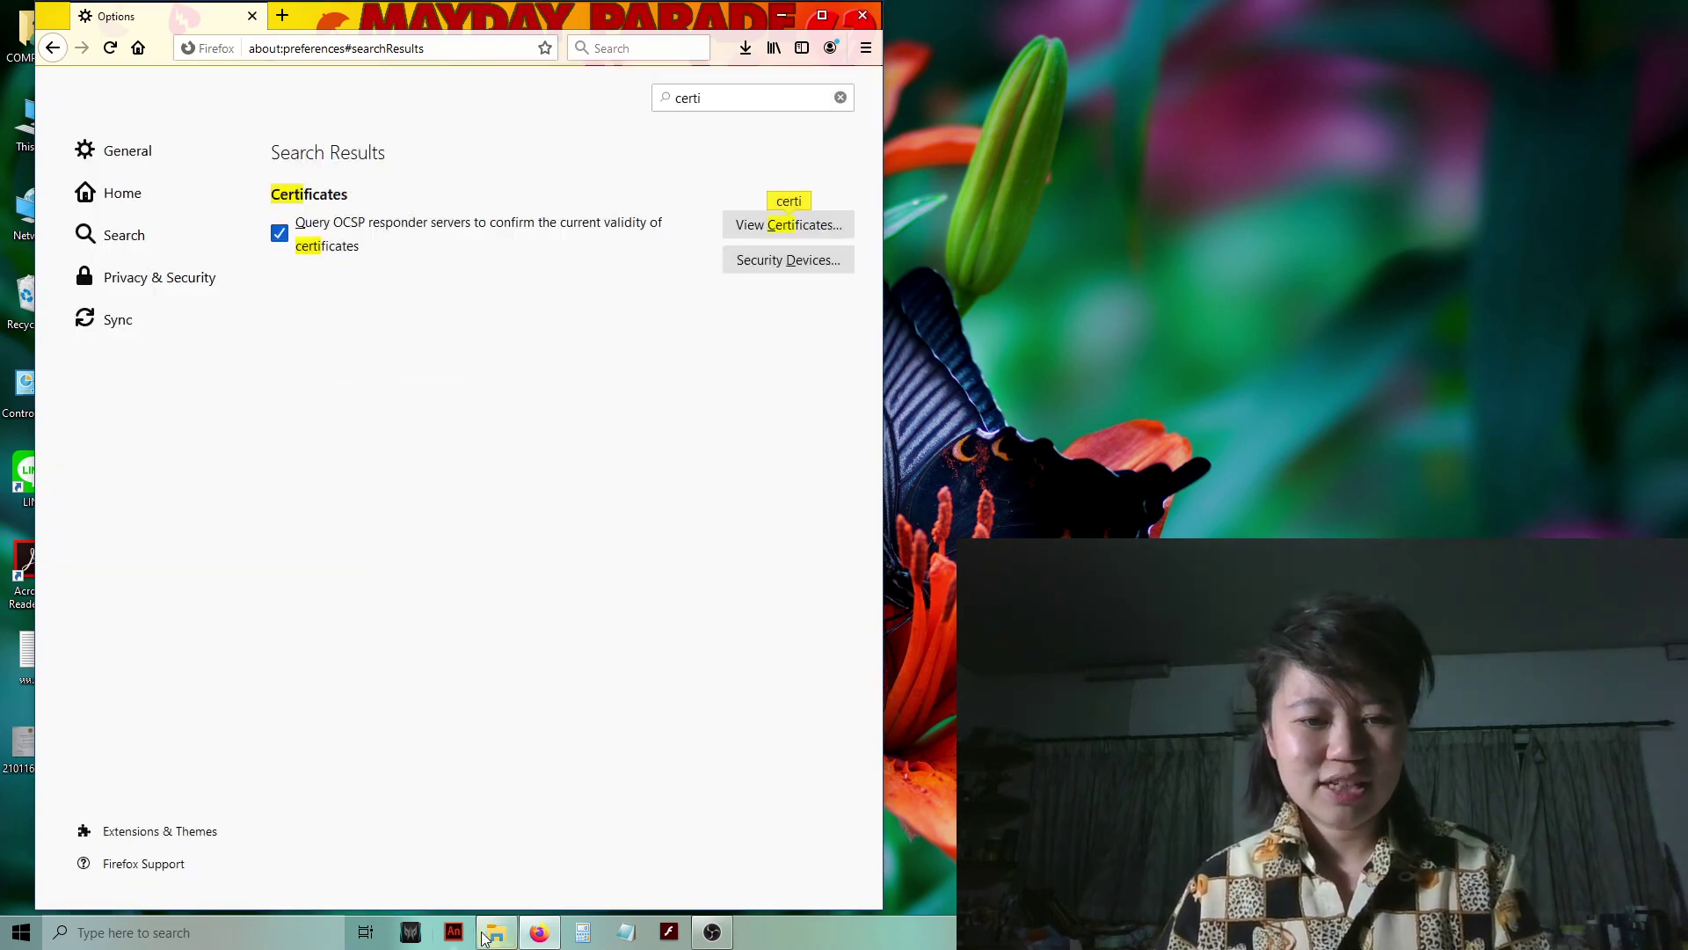
- Show DATA (D:) in File Explorer and select the new HelloUniverse.p12 beside helloWorld.pfx
left_click(492, 933)
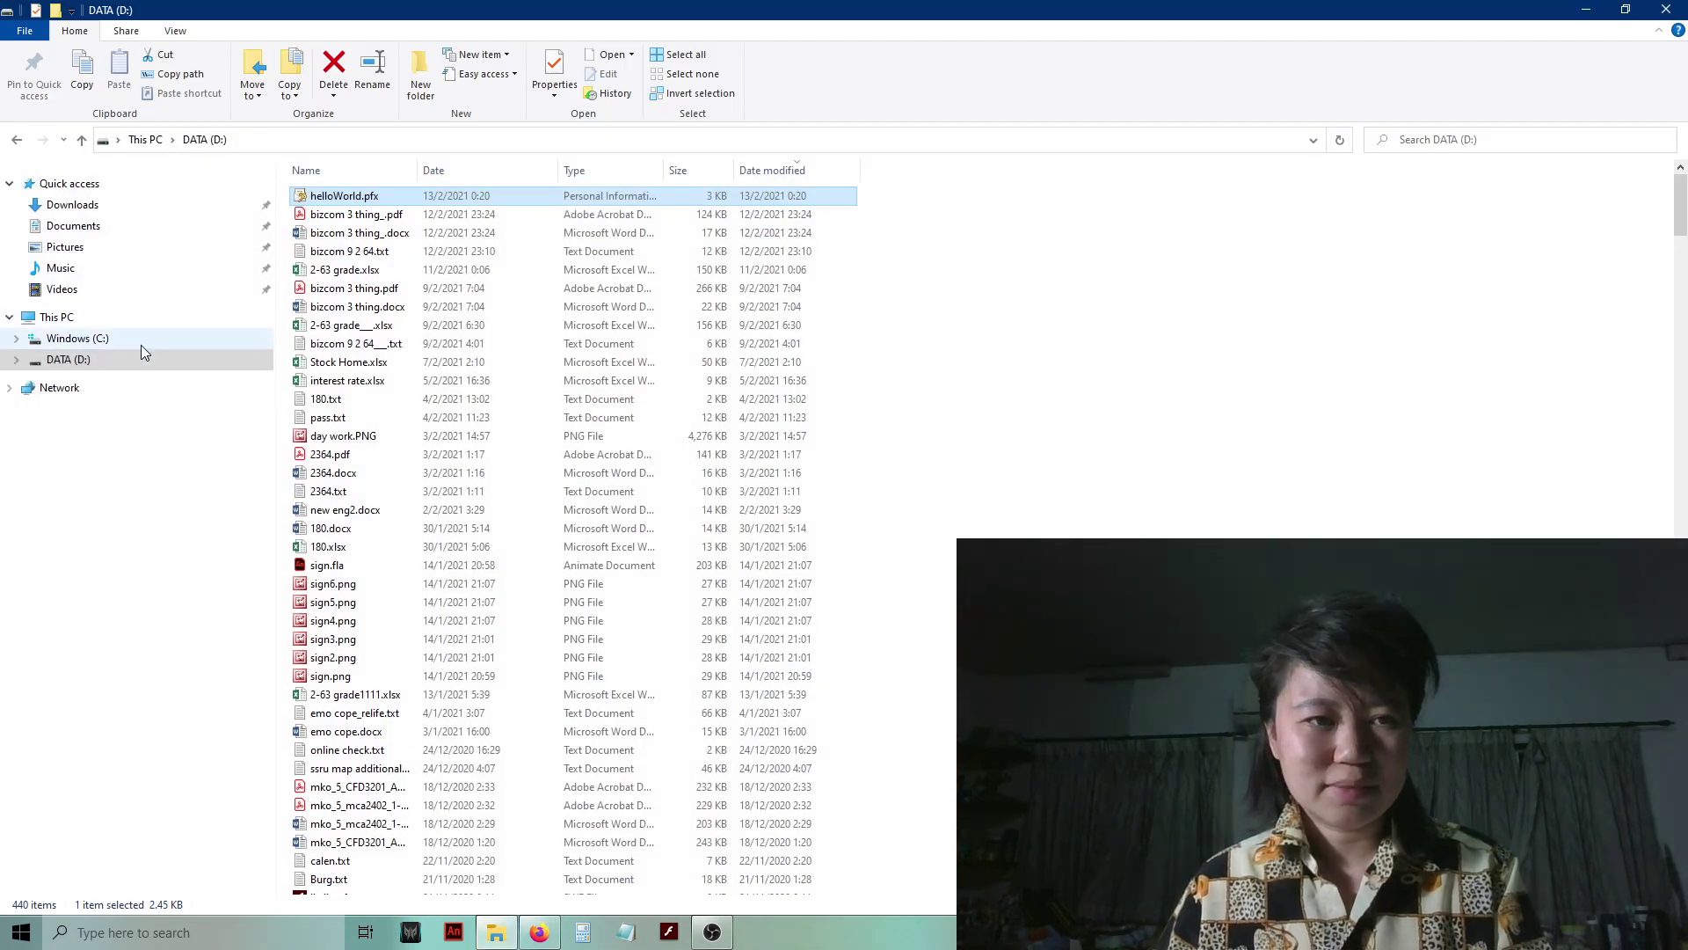
left_click(141, 344)
left_click(61, 360)
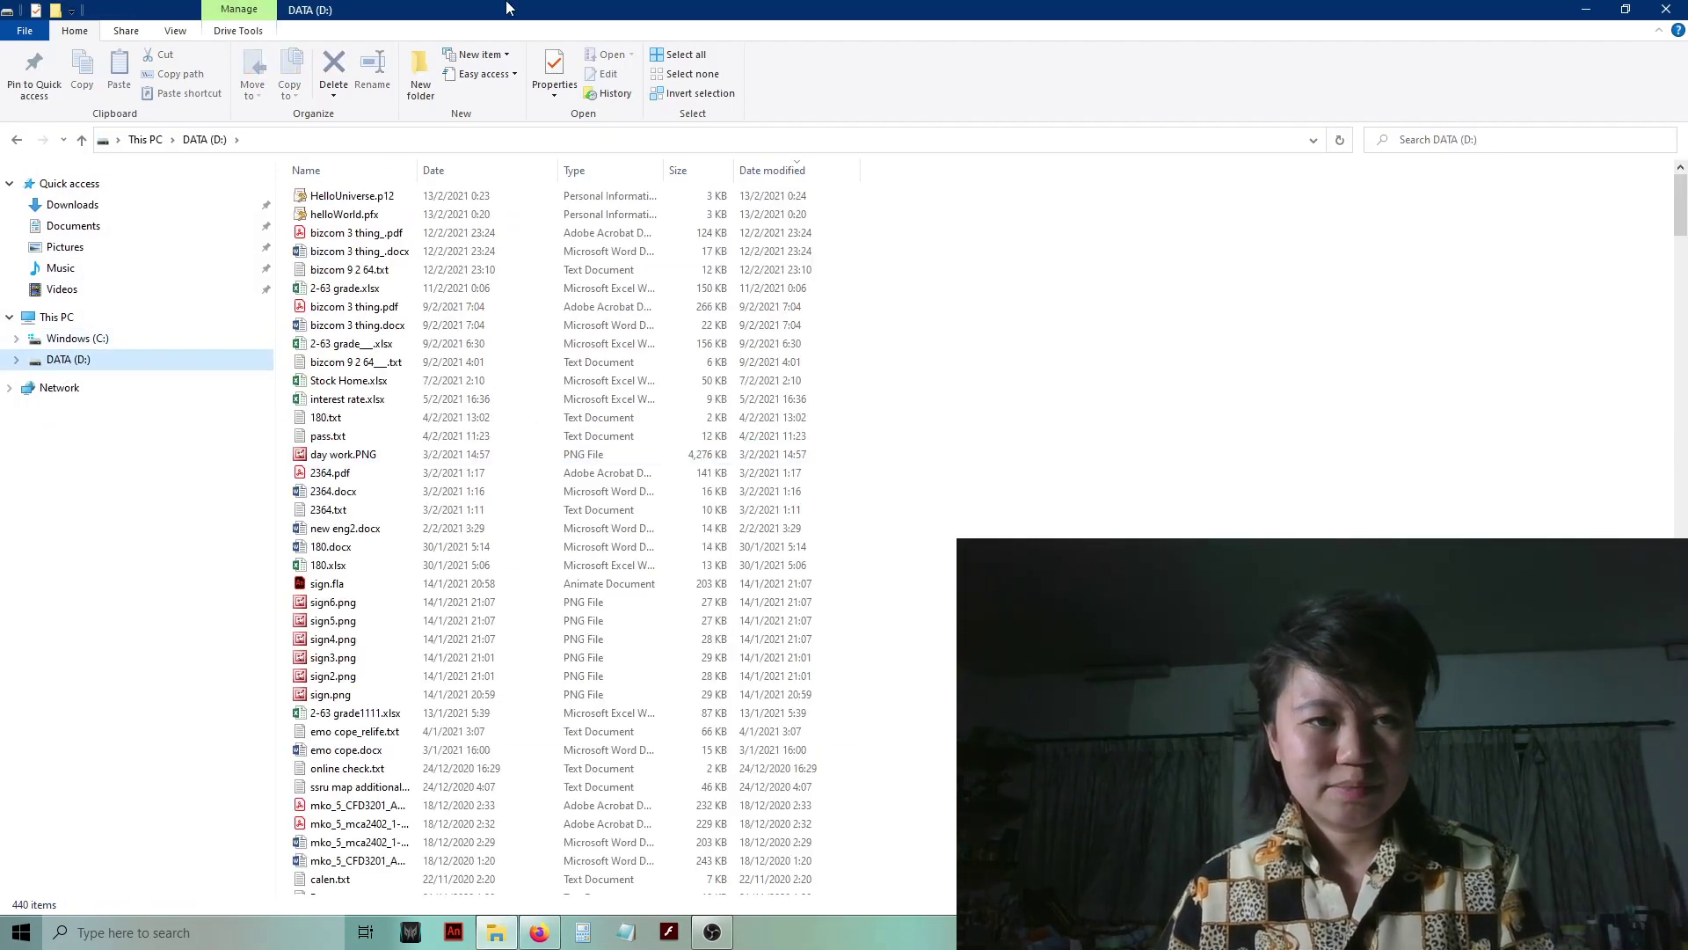
left_click(347, 197)
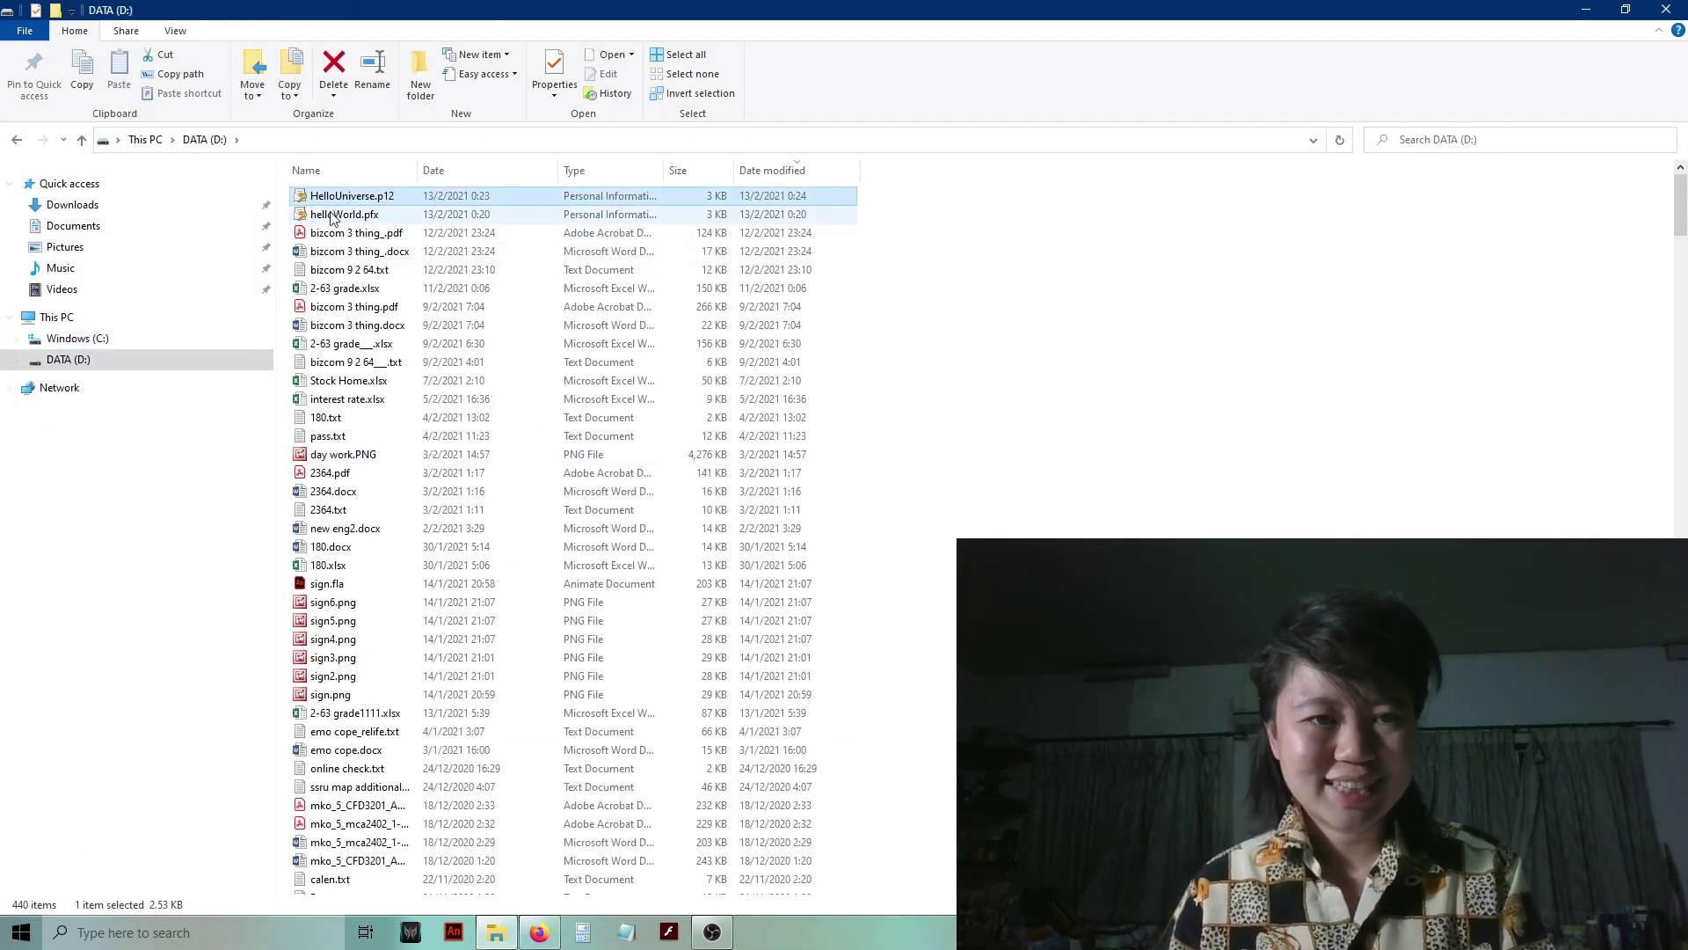